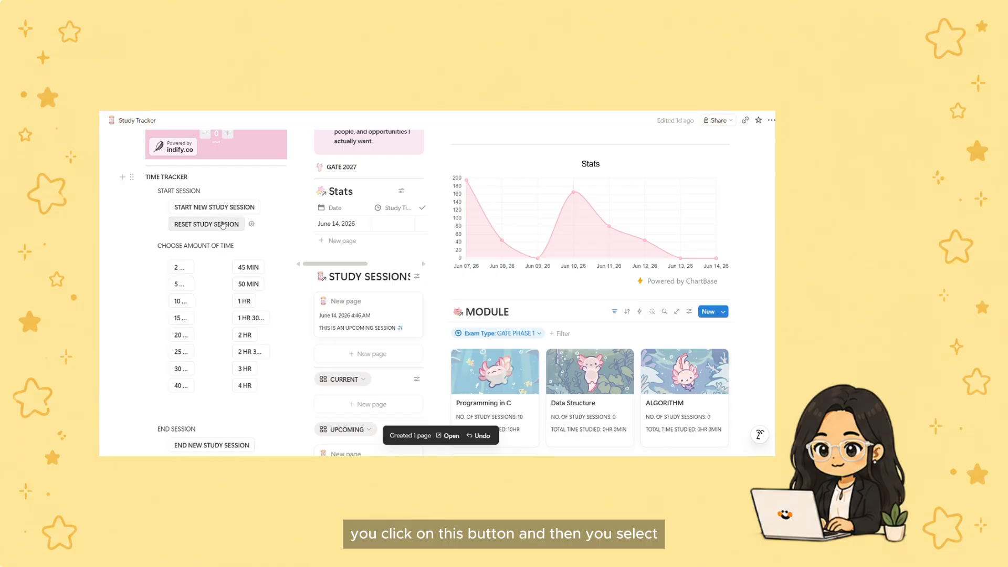
Step: Allocate 1 HR to the new study session and set its start time to 4:45 AM on its page
{"action": "left_click", "coordinate": [244, 307]}
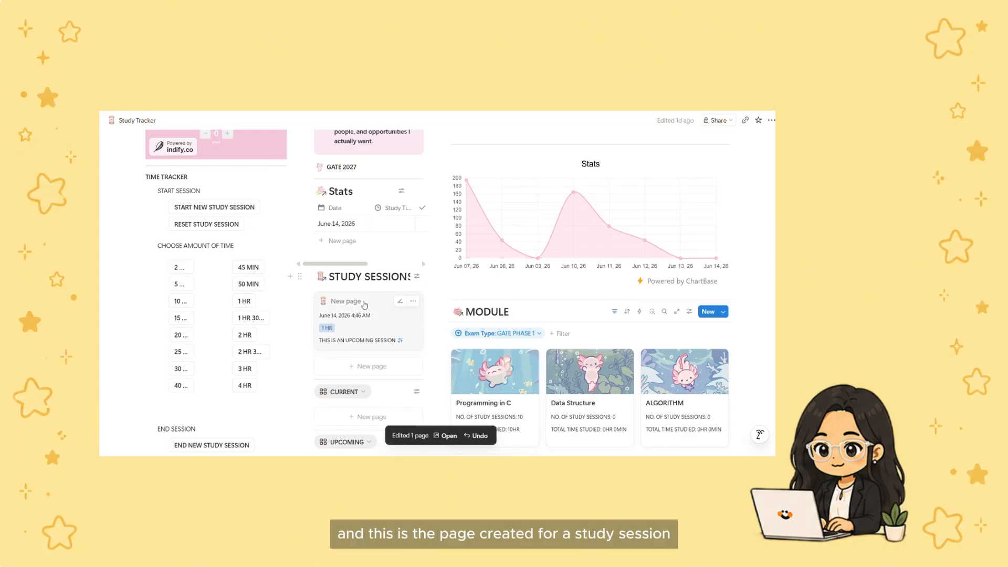
{"action": "left_click", "coordinate": [350, 318]}
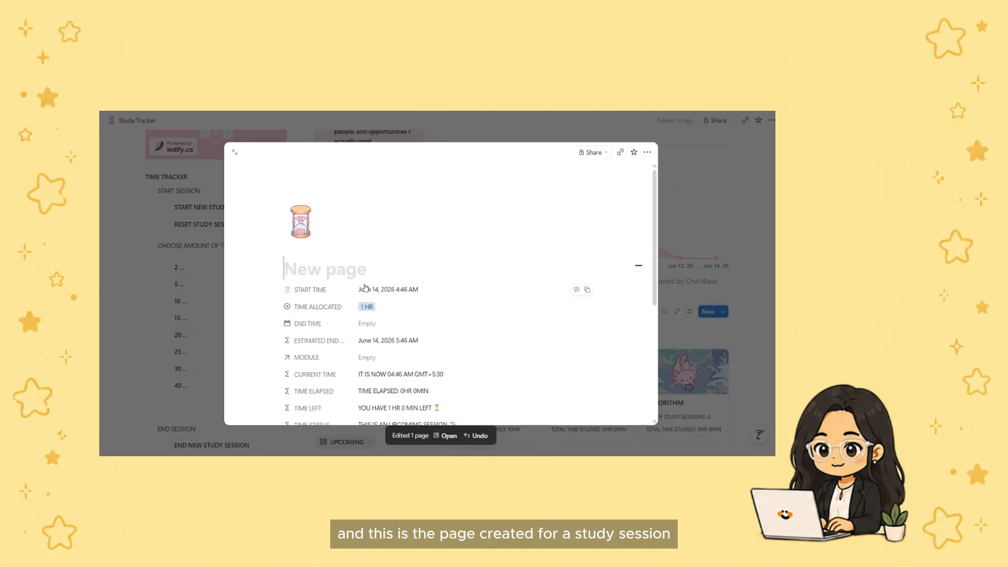
{"action": "left_click", "coordinate": [391, 292]}
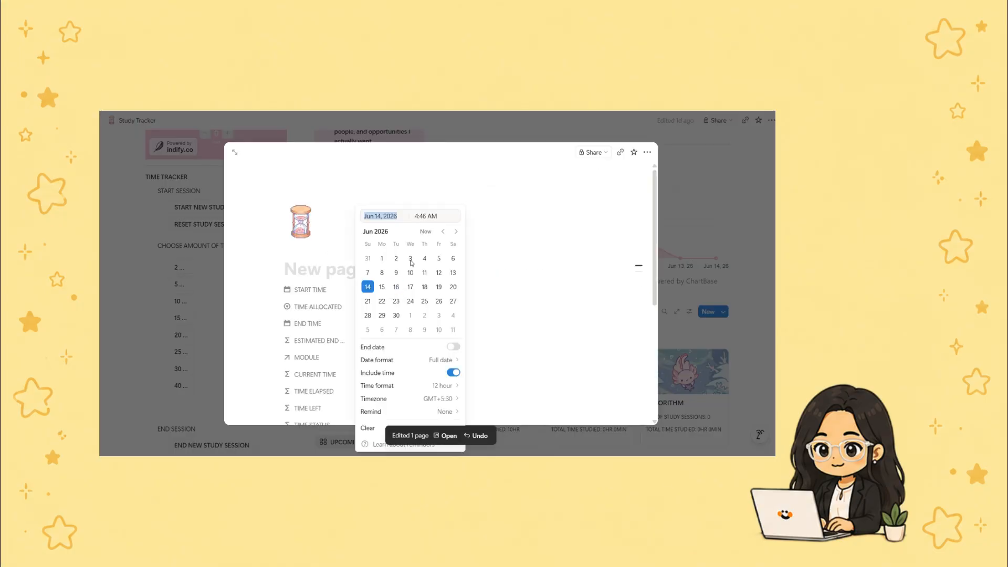
{"action": "left_click", "coordinate": [426, 216]}
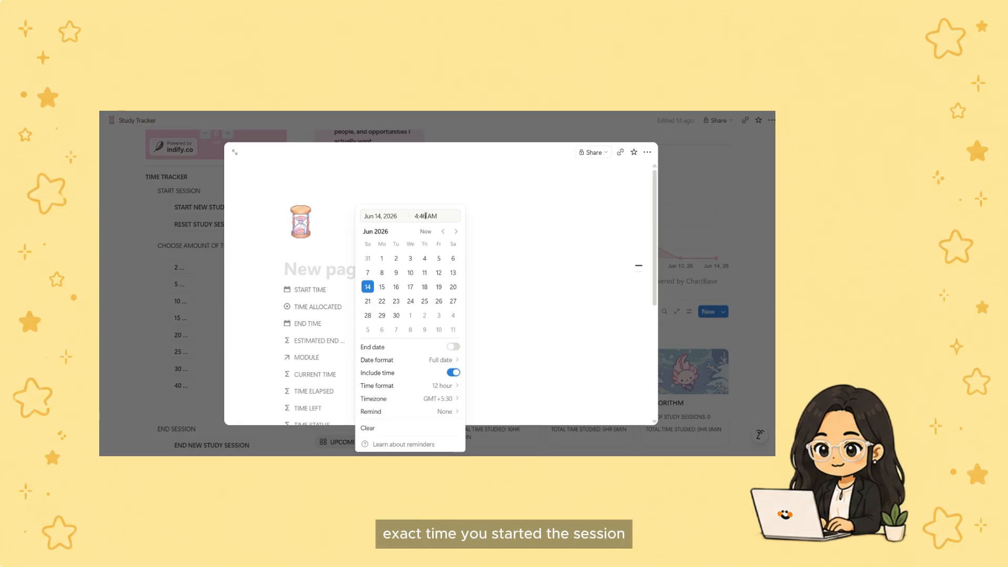
{"action": "key", "text": "BackSpace"}
{"action": "type", "text": "5"}
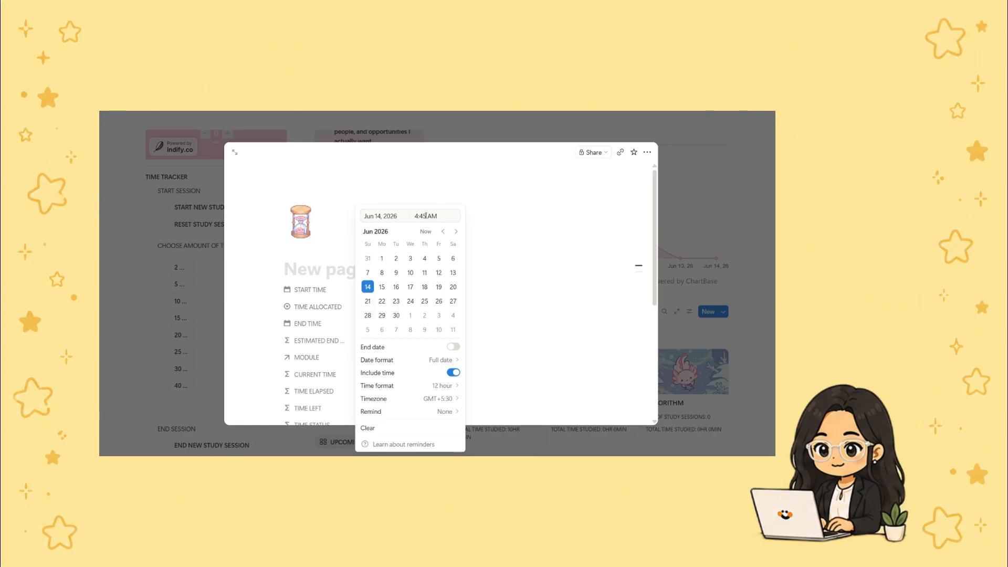
{"action": "left_click", "coordinate": [489, 240]}
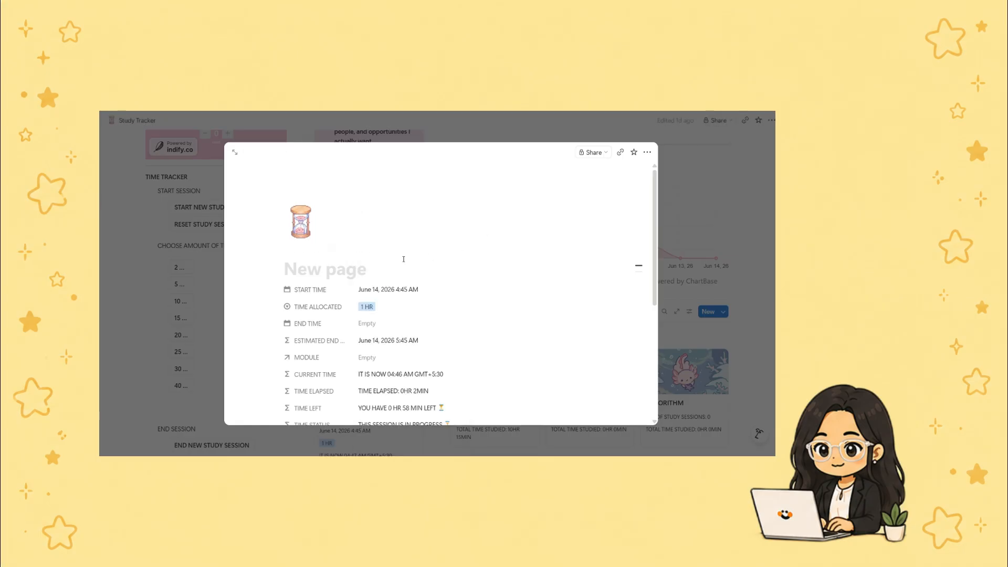
{"action": "left_click", "coordinate": [219, 313]}
Step: Reschedule the new session in Study Sessions to start at 4:55 AM
{"action": "scroll", "coordinate": [336, 314], "scroll_direction": "down", "scroll_amount": 5}
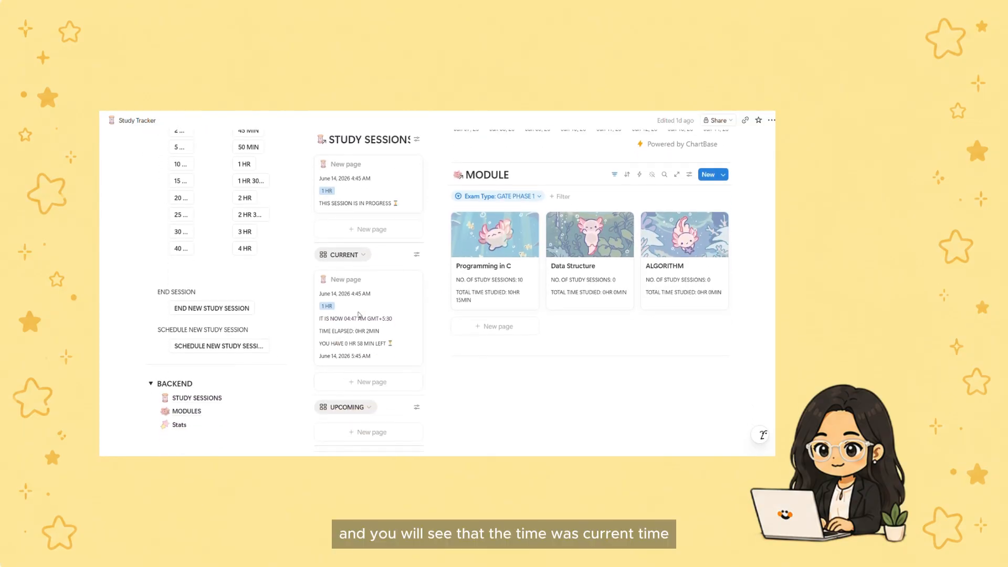
{"action": "scroll", "coordinate": [359, 315], "scroll_direction": "down", "scroll_amount": 1}
{"action": "scroll", "coordinate": [372, 219], "scroll_direction": "up", "scroll_amount": 1}
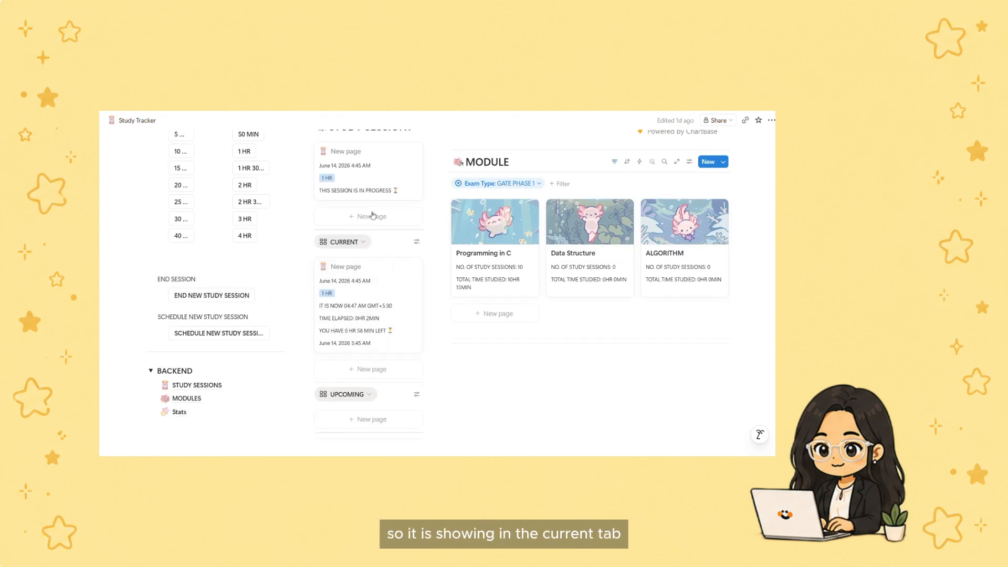
{"action": "left_click", "coordinate": [391, 168]}
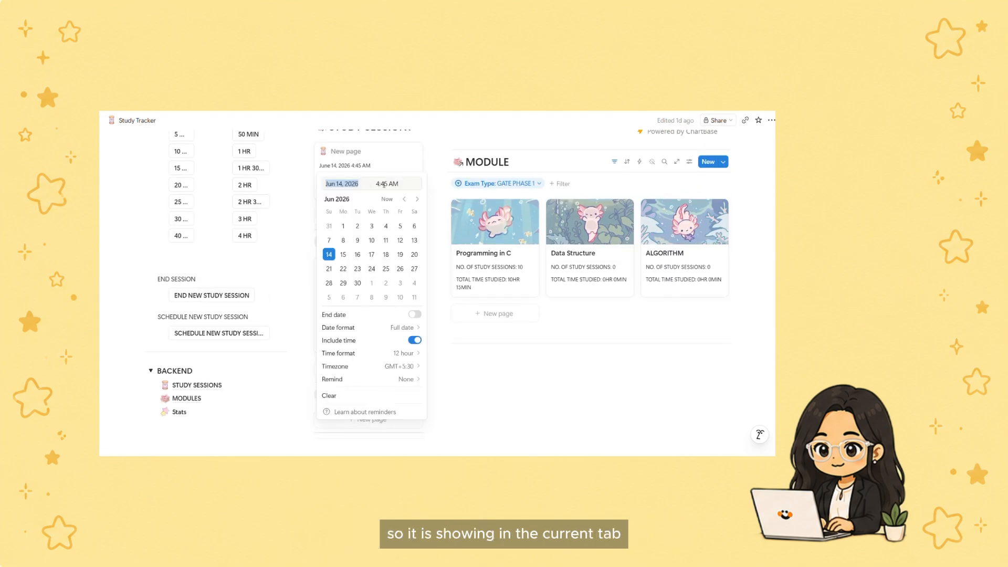
{"action": "left_click", "coordinate": [384, 184]}
{"action": "key", "text": "BackSpace"}
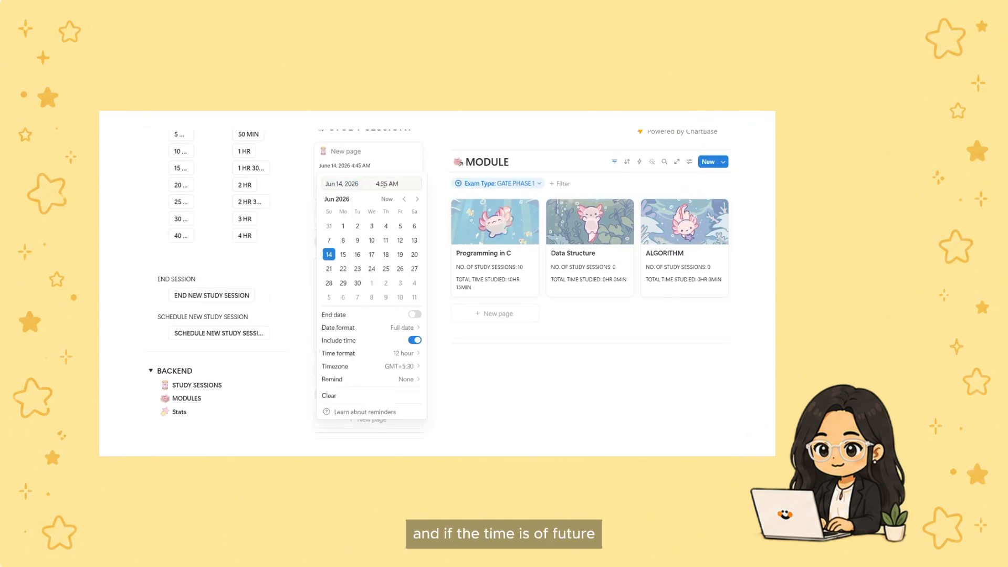
{"action": "type", "text": "5"}
{"action": "key", "text": "Return"}
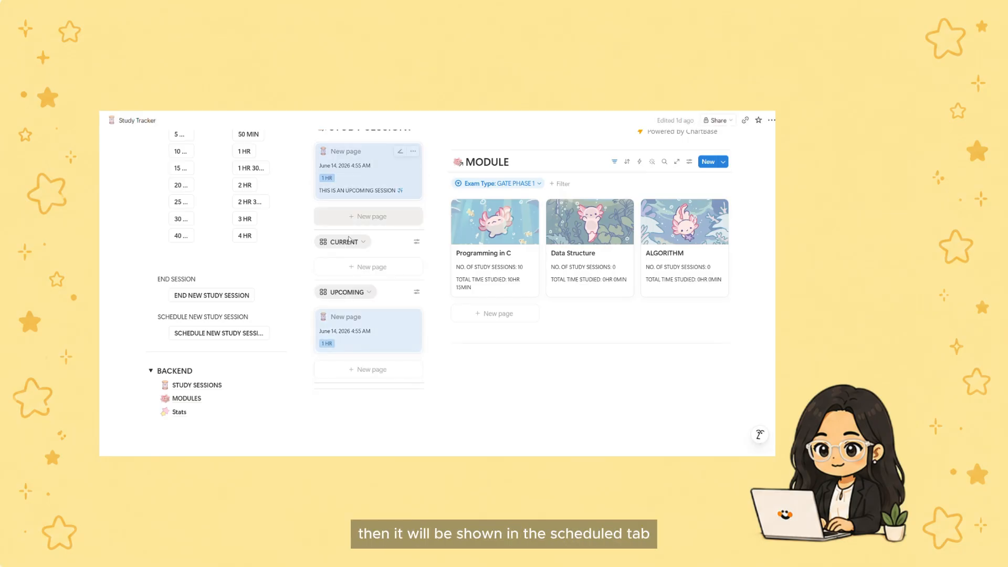
Step: Give the session an end time of June 14, 2026 with the time included, set to 5:40 AM
{"action": "left_click", "coordinate": [368, 170]}
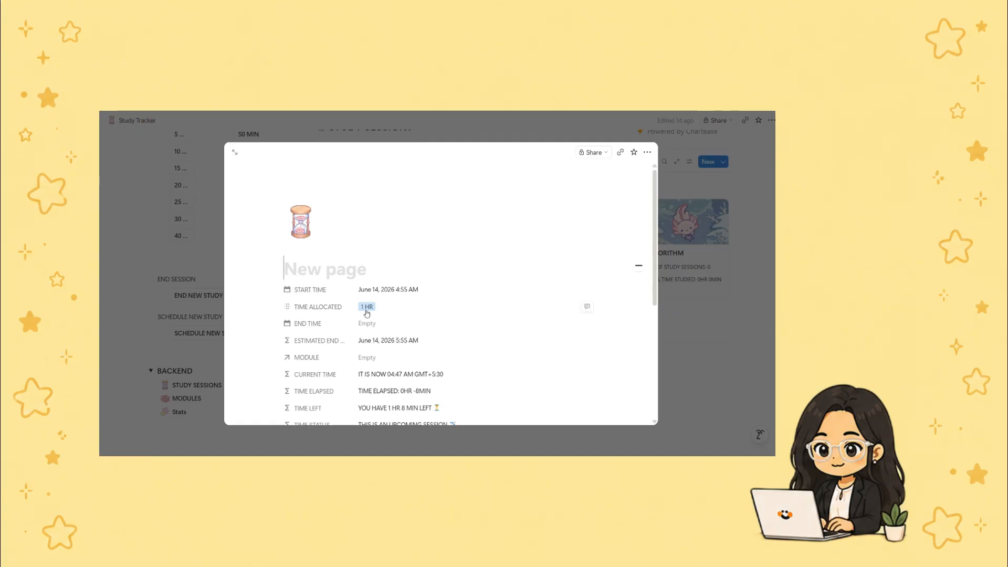
{"action": "scroll", "coordinate": [388, 304], "scroll_direction": "down", "scroll_amount": 2}
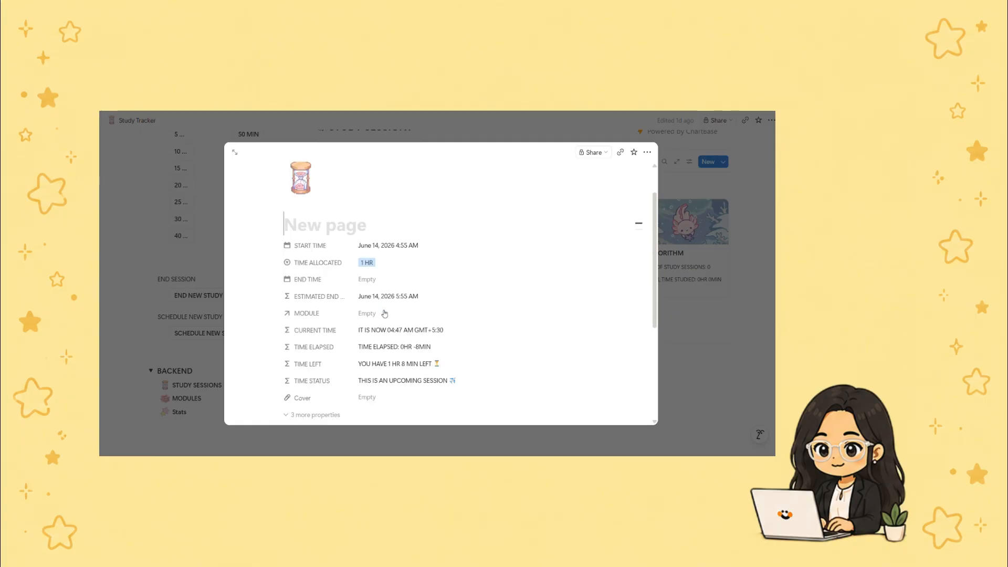
{"action": "left_click", "coordinate": [384, 269]}
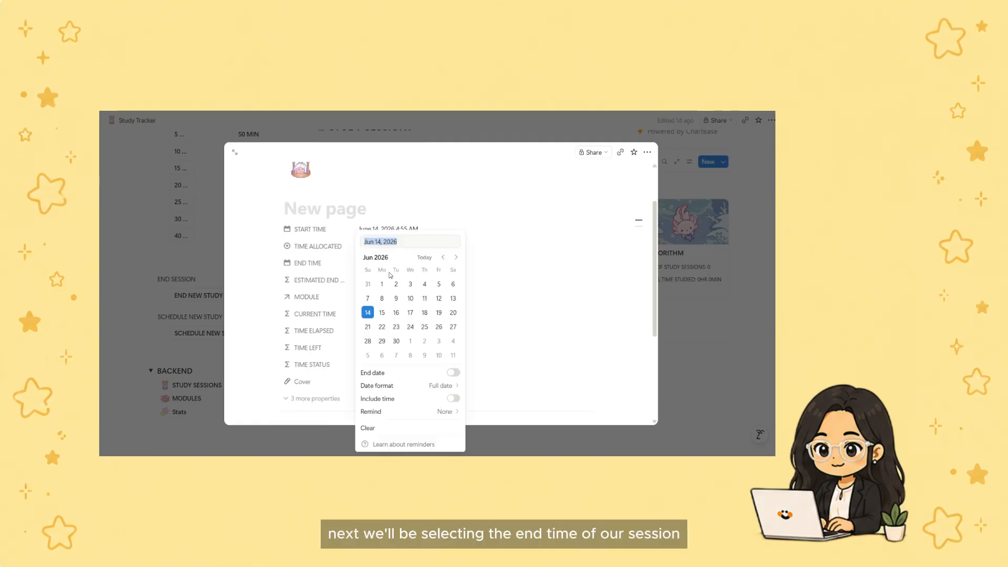
{"action": "left_click", "coordinate": [435, 397]}
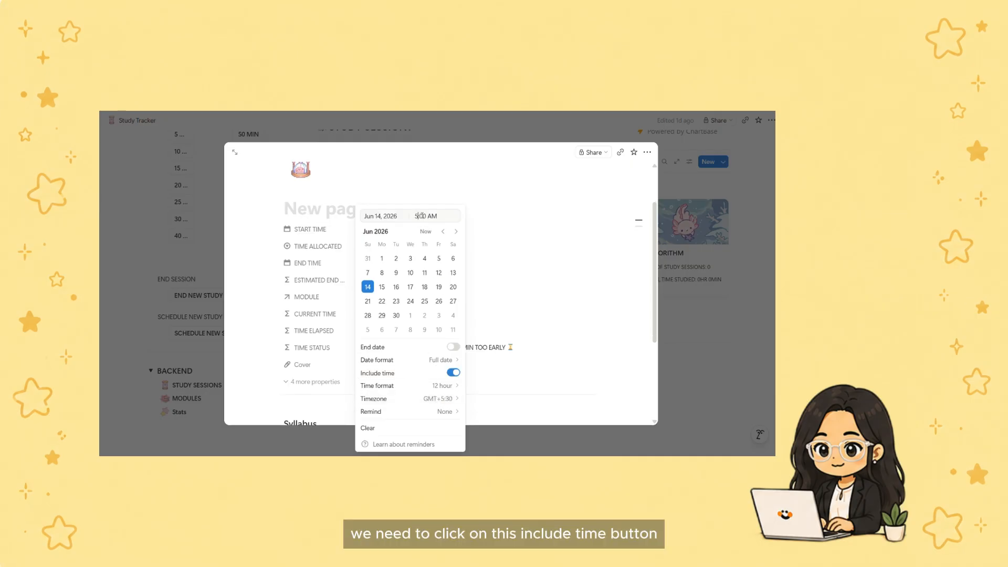
{"action": "key", "text": "Right"}
{"action": "key", "text": "BackSpace"}
{"action": "type", "text": "4"}
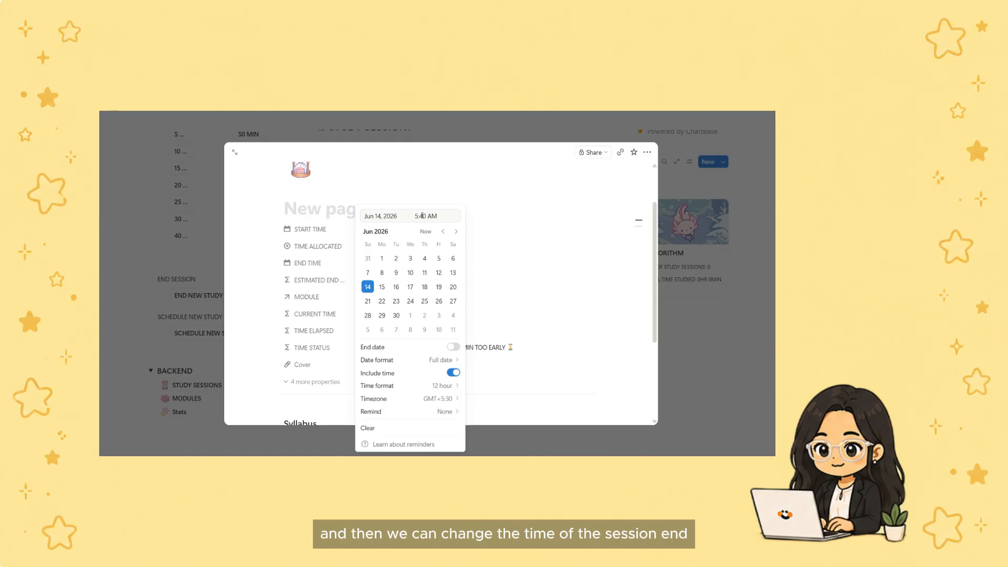
{"action": "left_click", "coordinate": [495, 237]}
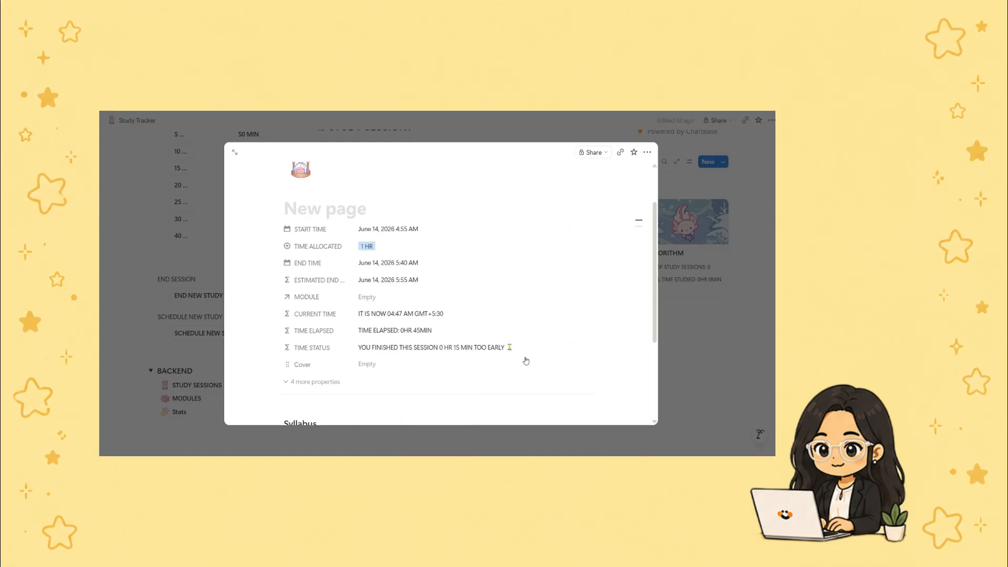
Step: Set the session's end time to 5:55 AM, matching its estimated end
{"action": "left_click", "coordinate": [413, 267]}
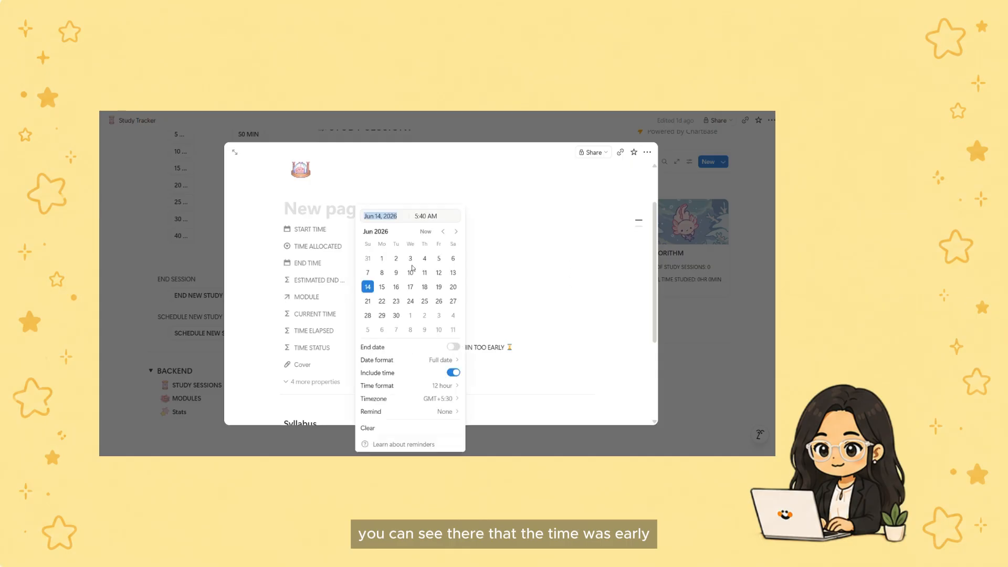
{"action": "left_click", "coordinate": [425, 216]}
{"action": "key", "text": "BackSpace"}
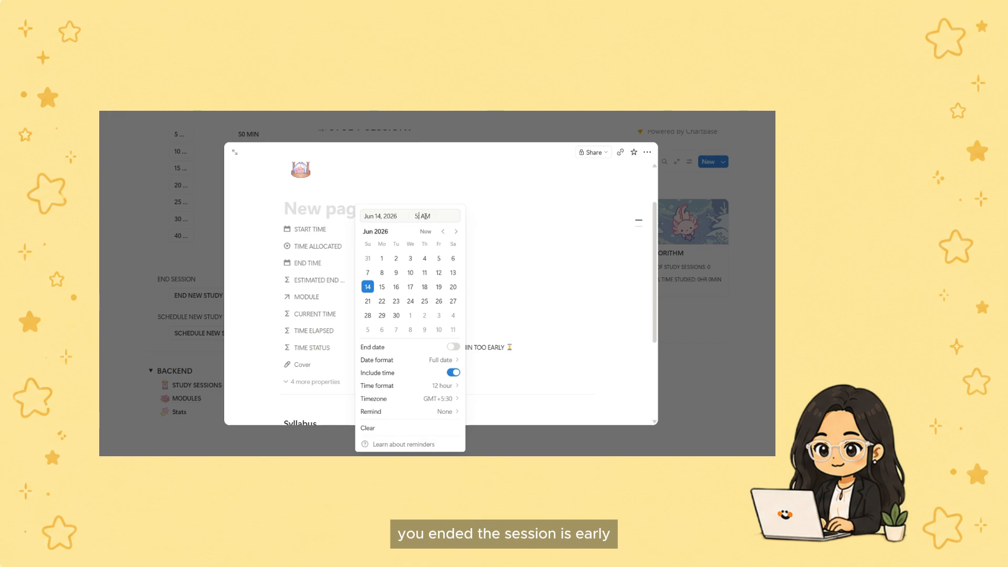
{"action": "key", "text": "Return"}
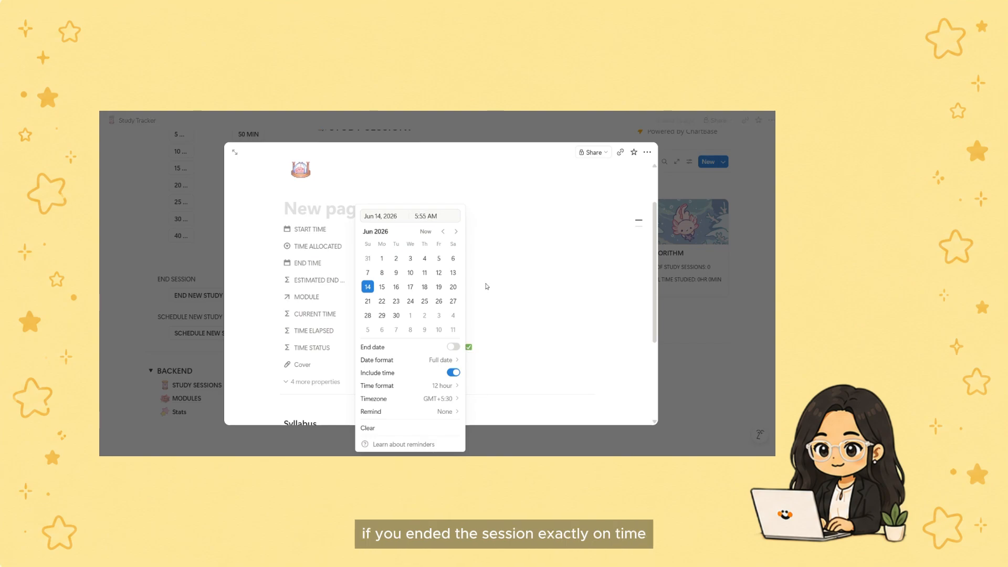
{"action": "left_click", "coordinate": [502, 311]}
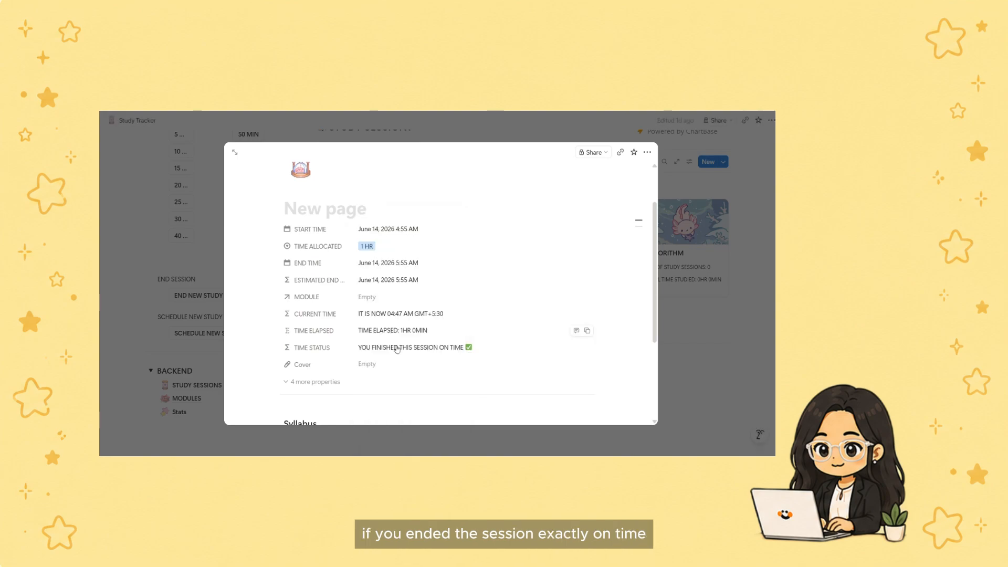
Step: Set the session's end time to 6:15 AM, past its estimated end
{"action": "left_click", "coordinate": [415, 264]}
{"action": "left_click", "coordinate": [418, 216]}
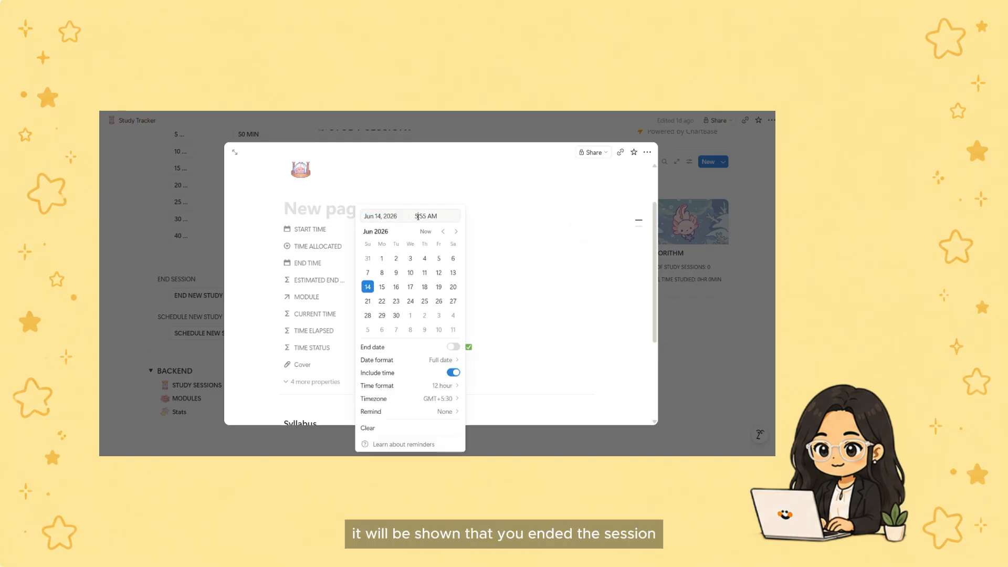
{"action": "key", "text": "BackSpace"}
{"action": "type", "text": "6:"}
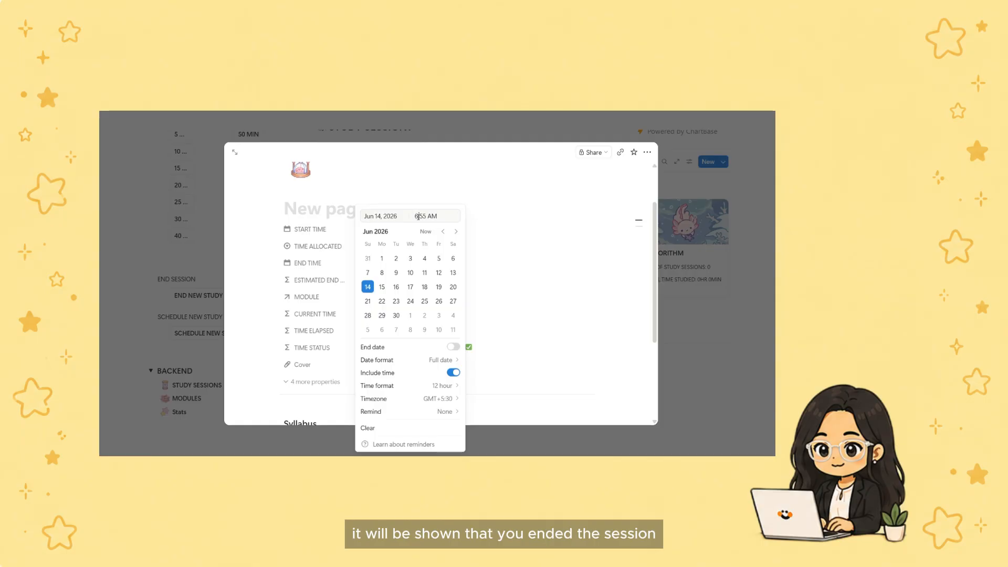
{"action": "type", "text": "1"}
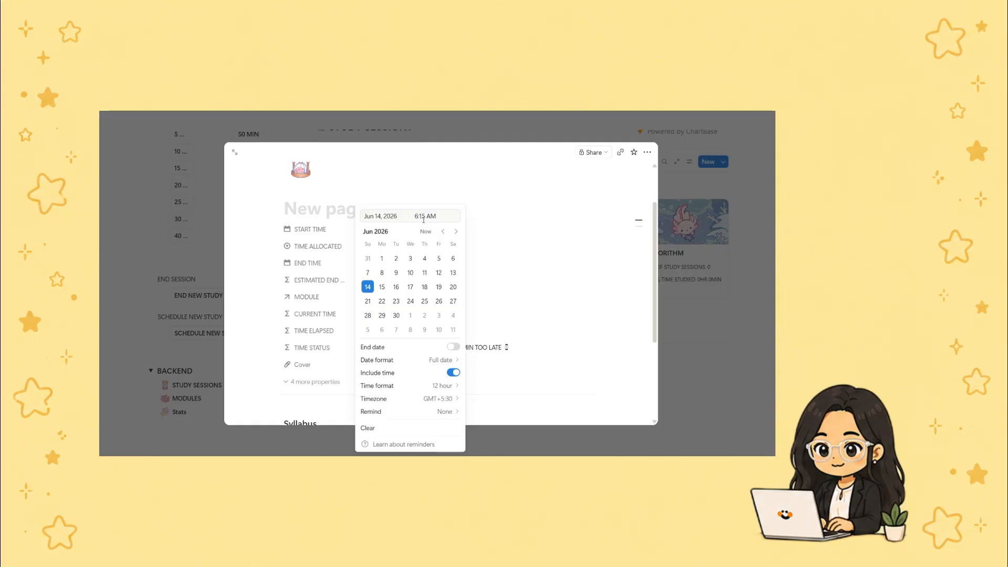
{"action": "key", "text": "Return"}
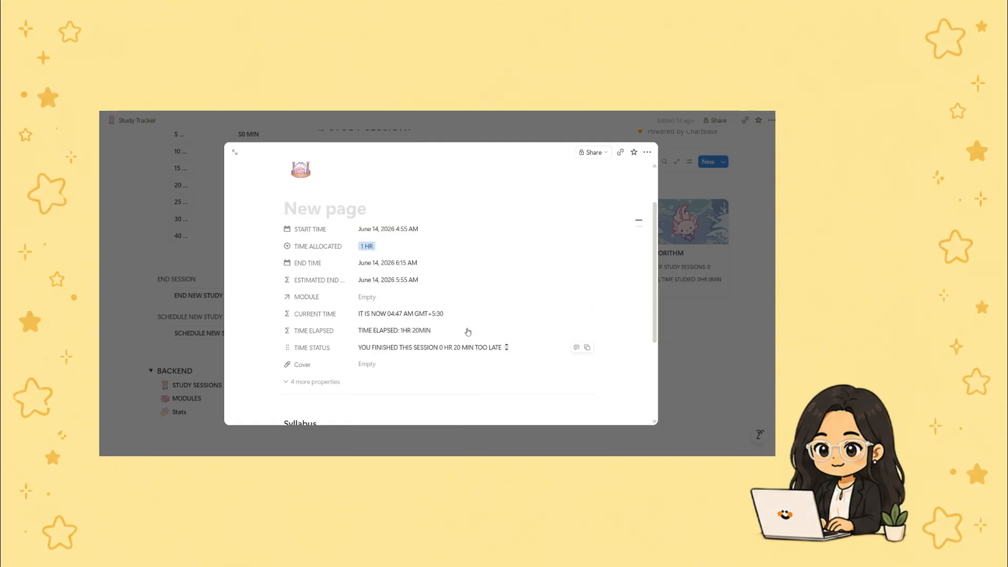
Step: Link the session to the Programming in C module, title the page DEMO and close it
{"action": "left_click", "coordinate": [374, 297]}
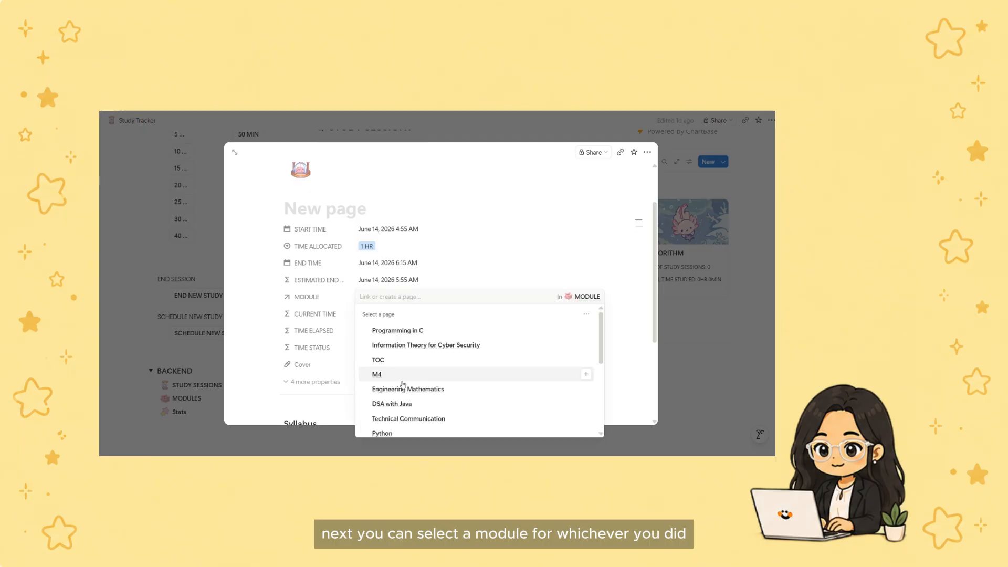
{"action": "left_click", "coordinate": [406, 336]}
{"action": "left_click", "coordinate": [446, 272]}
{"action": "left_click", "coordinate": [348, 213]}
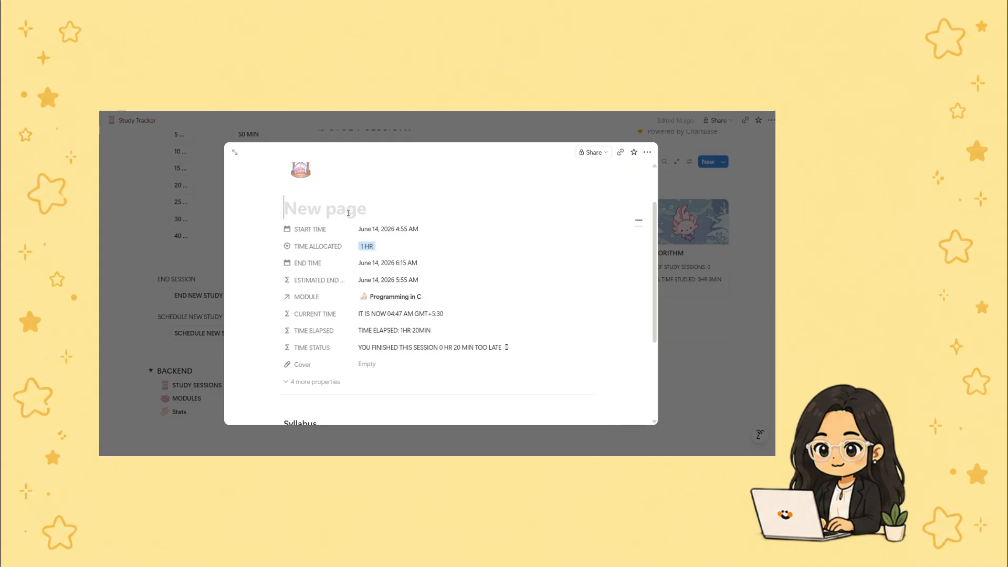
{"action": "type", "text": "DEMO"}
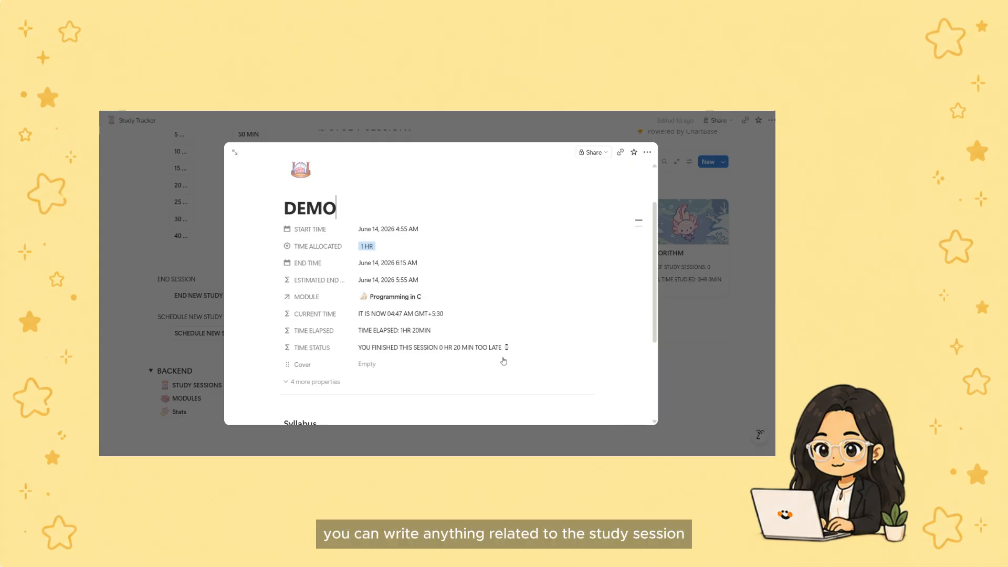
{"action": "scroll", "coordinate": [504, 361], "scroll_direction": "down", "scroll_amount": 3}
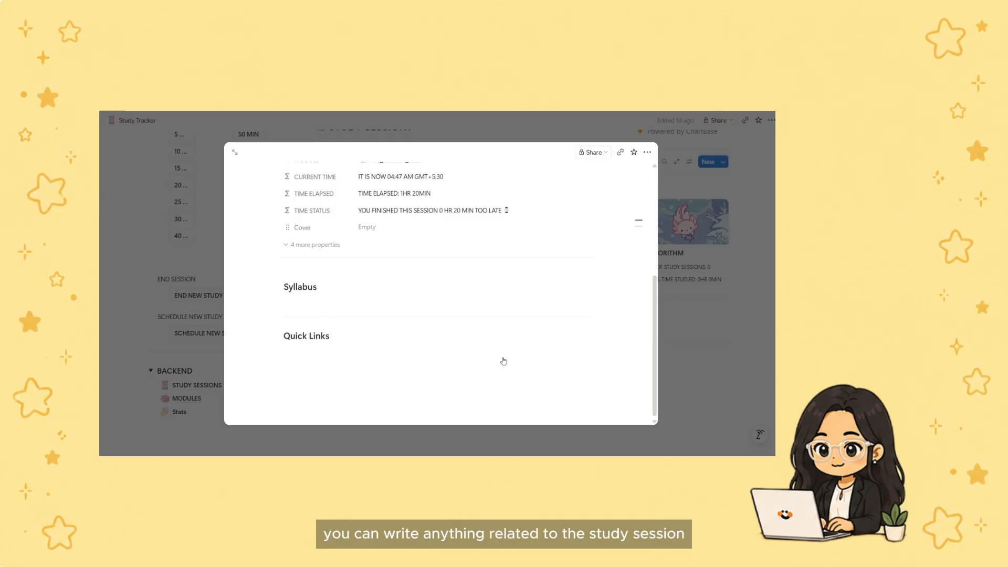
{"action": "left_click", "coordinate": [710, 399]}
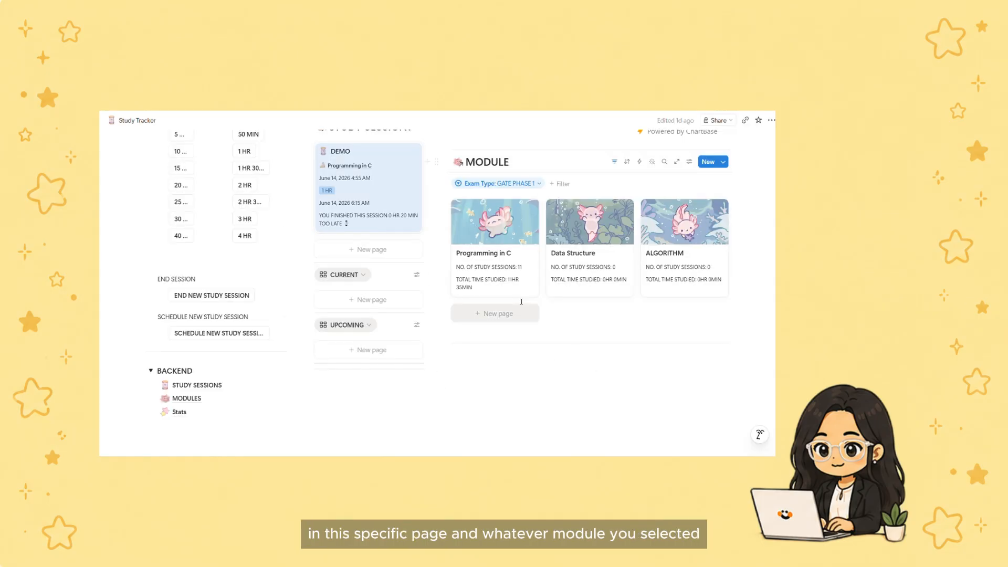
Step: Open the Programming in C module and review its linked study sessions
{"action": "left_click", "coordinate": [471, 277]}
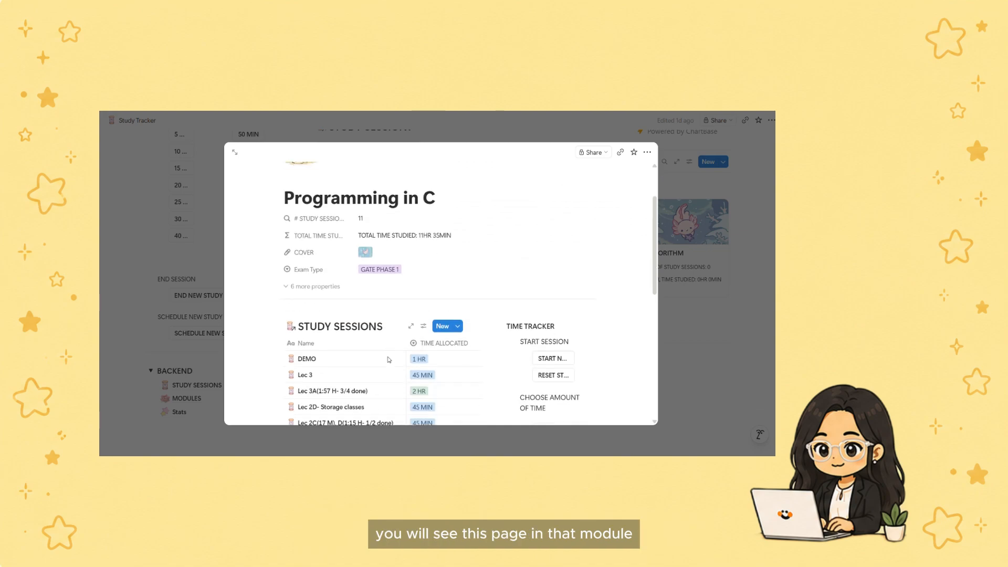
{"action": "scroll", "coordinate": [429, 319], "scroll_direction": "down", "scroll_amount": 1}
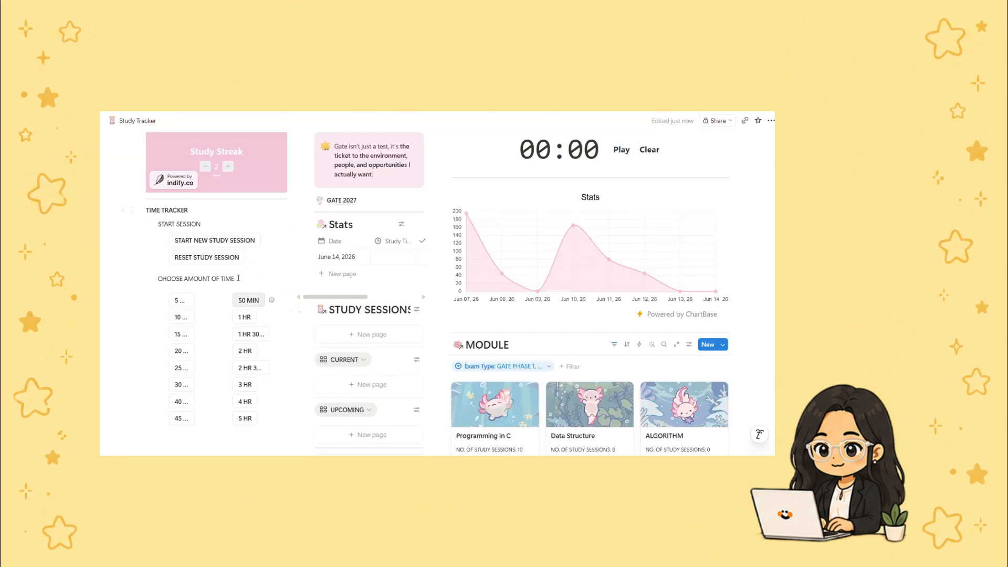
Step: Start another new study session and open its page
{"action": "left_click", "coordinate": [254, 241]}
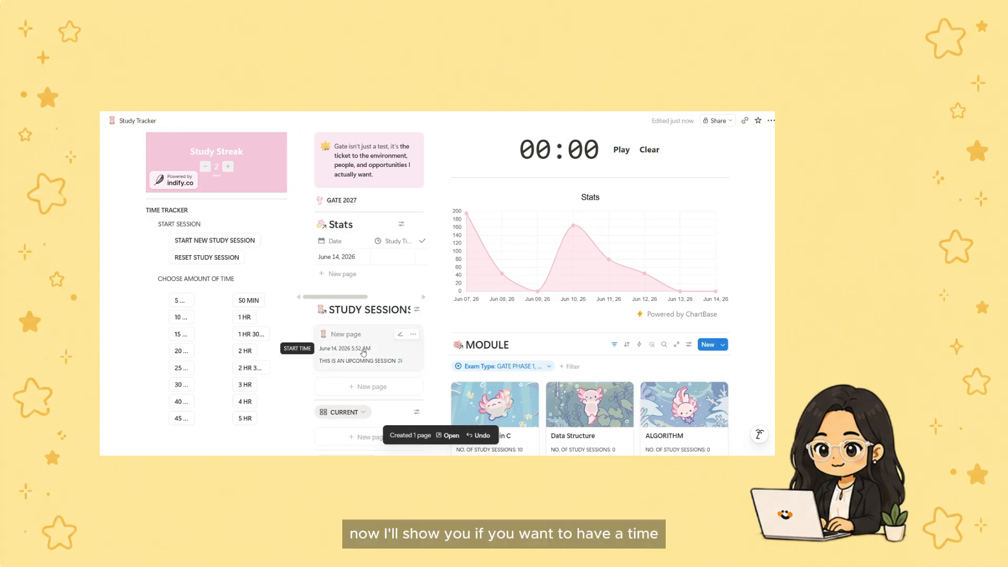
{"action": "left_click", "coordinate": [363, 349]}
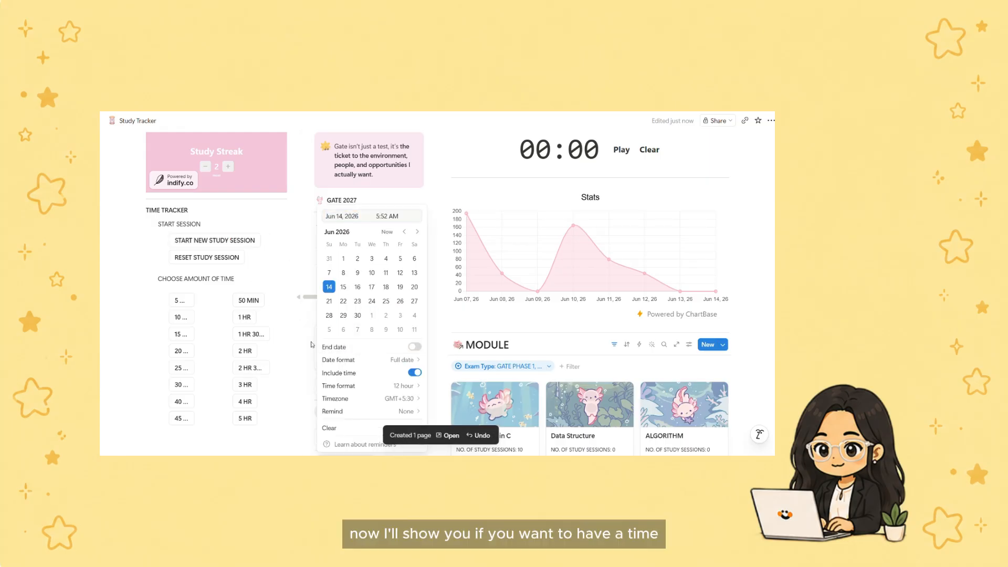
{"action": "key", "text": "Escape"}
{"action": "left_click", "coordinate": [368, 340]}
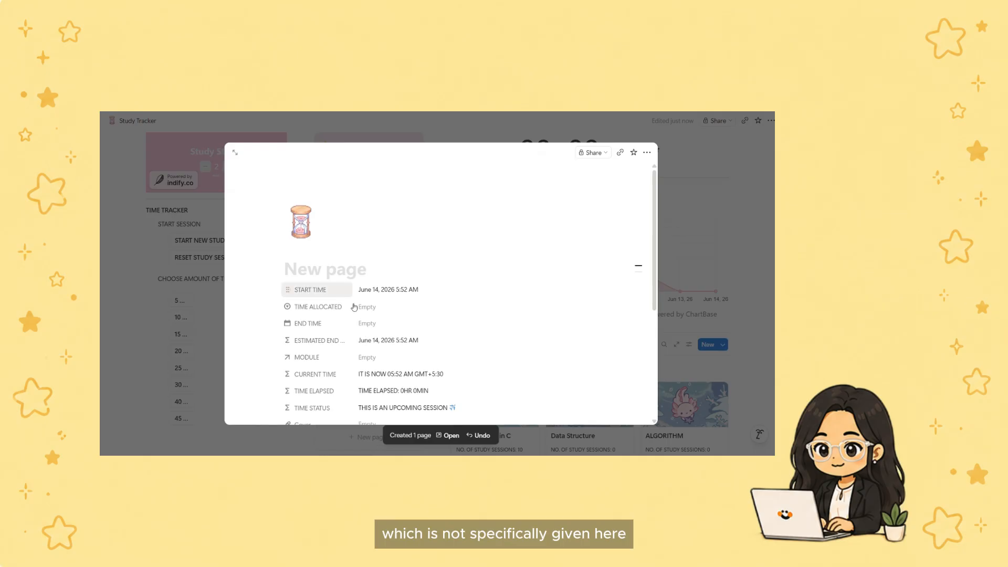
Step: Create a new 4 HR 30 MIN option as the session's allocated time and close the session page
{"action": "left_click", "coordinate": [371, 311]}
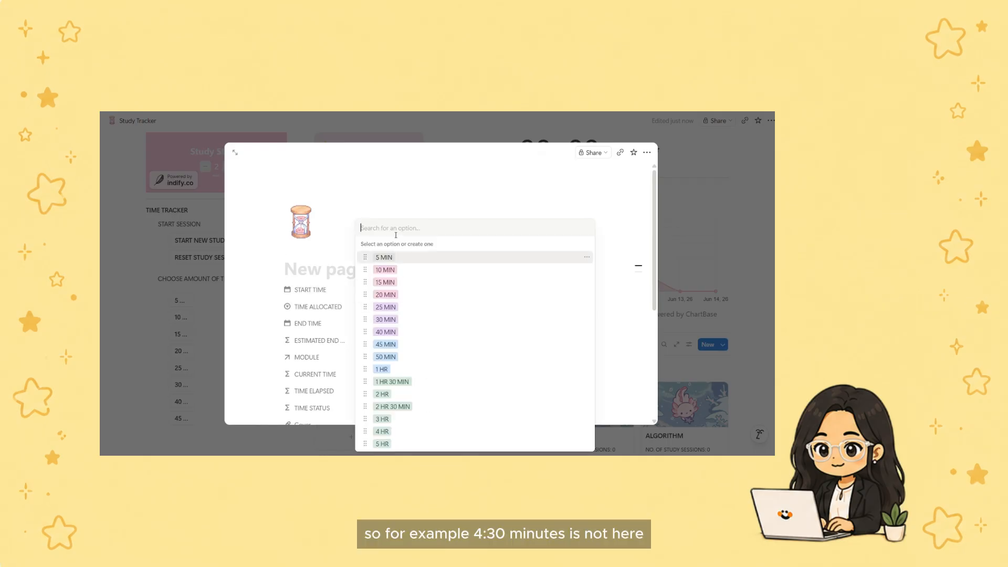
{"action": "type", "text": "4"}
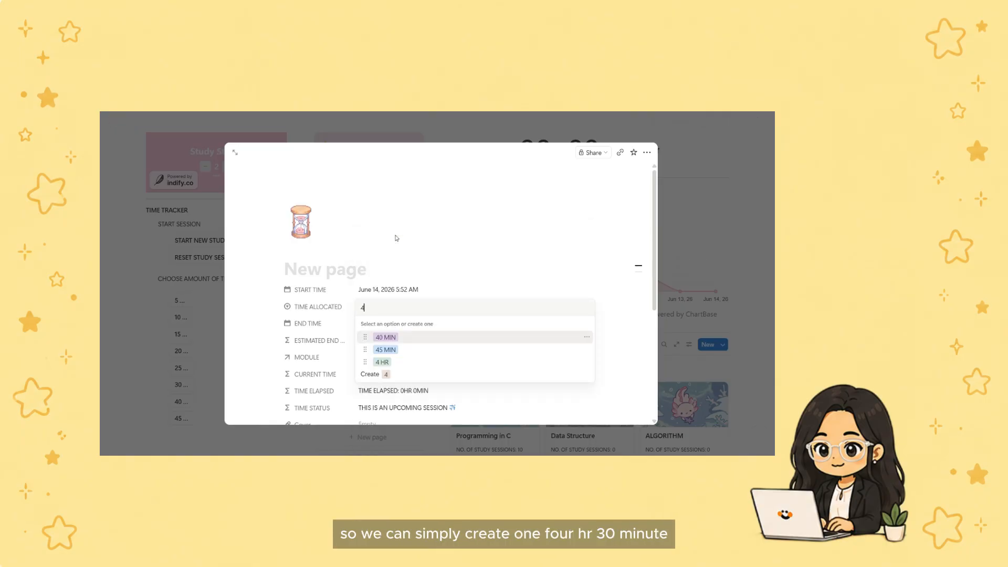
{"action": "type", "text": " HR 30"}
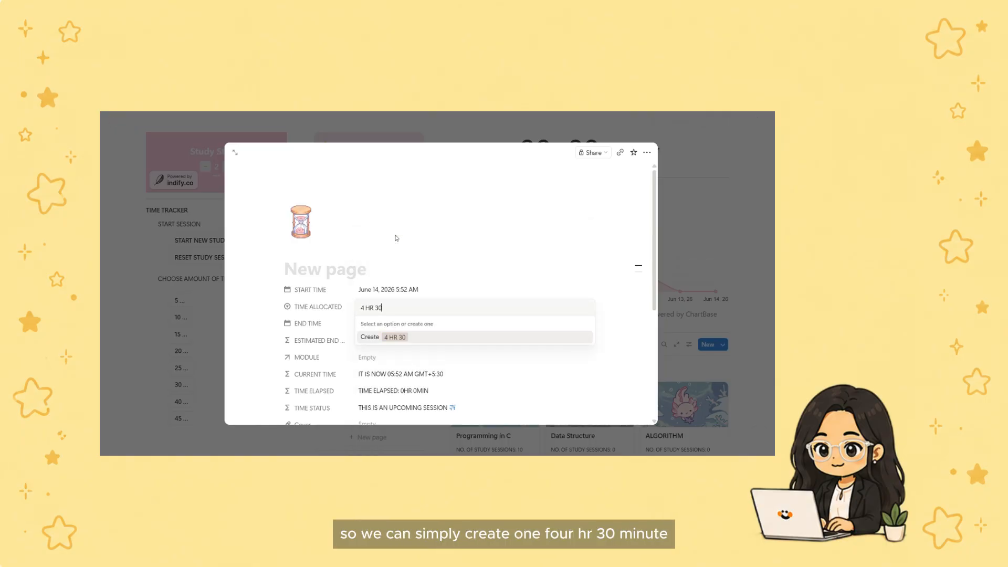
{"action": "type", "text": " MIN"}
{"action": "key", "text": "Return"}
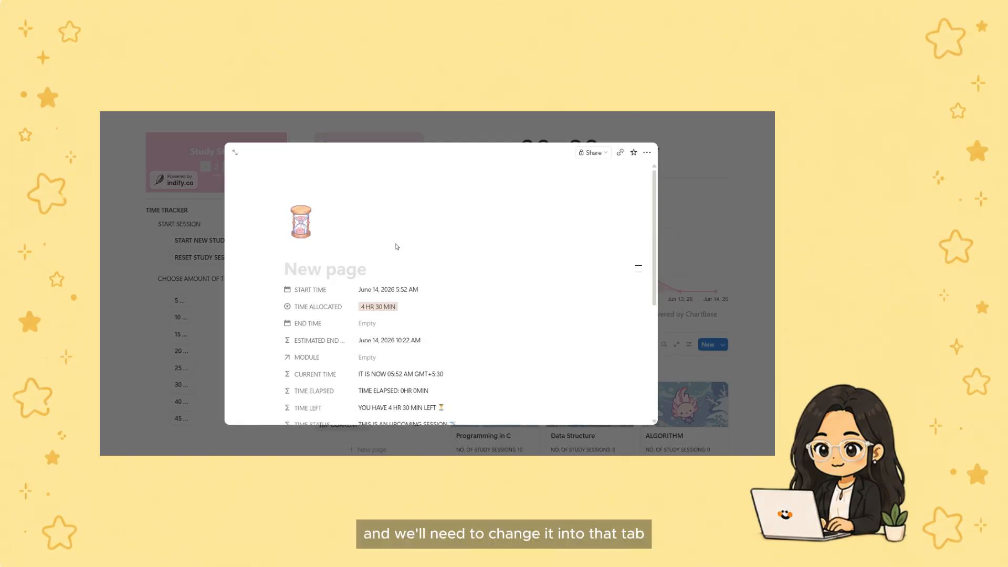
{"action": "left_click", "coordinate": [208, 312]}
Step: Duplicate the 4 HR button in the Choose Amount of Time section
{"action": "scroll", "coordinate": [260, 354], "scroll_direction": "down", "scroll_amount": 1}
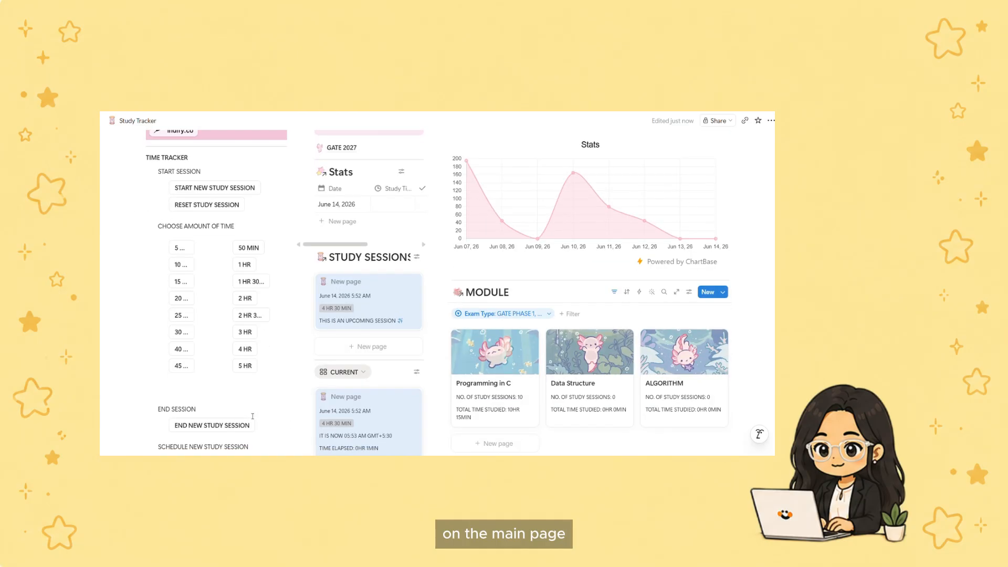
{"action": "right_click", "coordinate": [255, 353]}
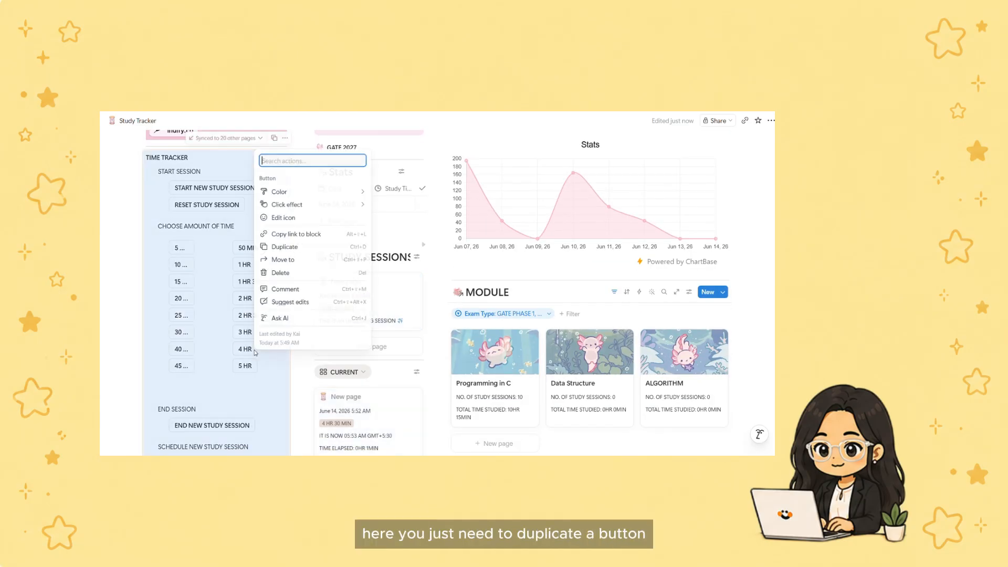
{"action": "left_click", "coordinate": [289, 245]}
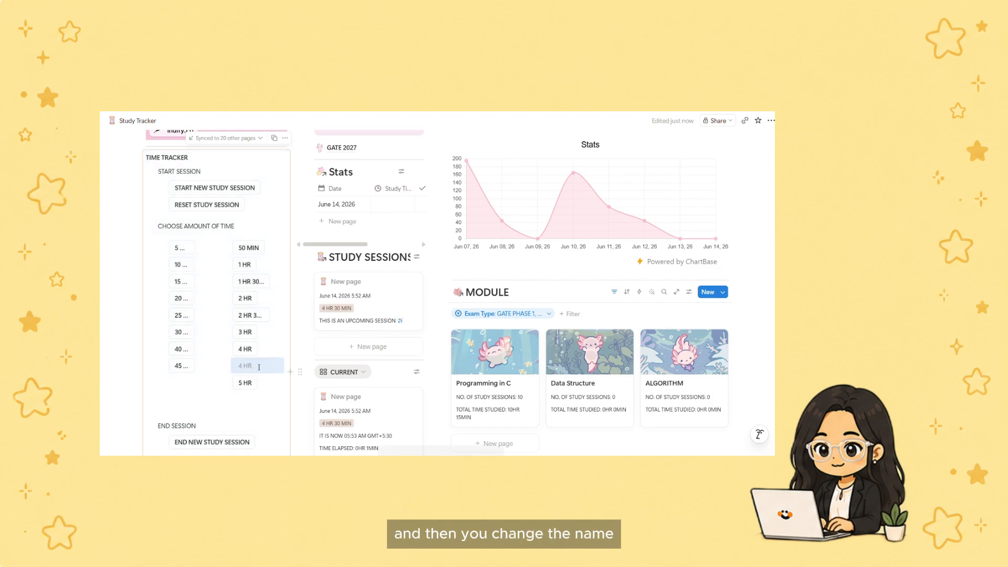
Step: Set the duplicated button's allocated time to 4 HR 30 MIN, rename it 4 HR 30 MIN and save it
{"action": "left_click", "coordinate": [264, 366]}
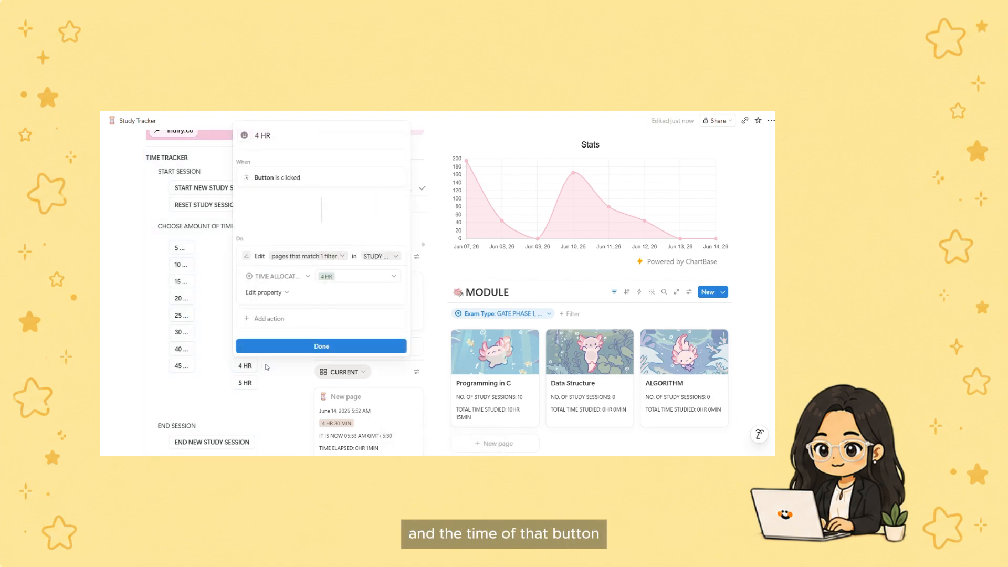
{"action": "left_click", "coordinate": [353, 277]}
{"action": "scroll", "coordinate": [333, 360], "scroll_direction": "down", "scroll_amount": 3}
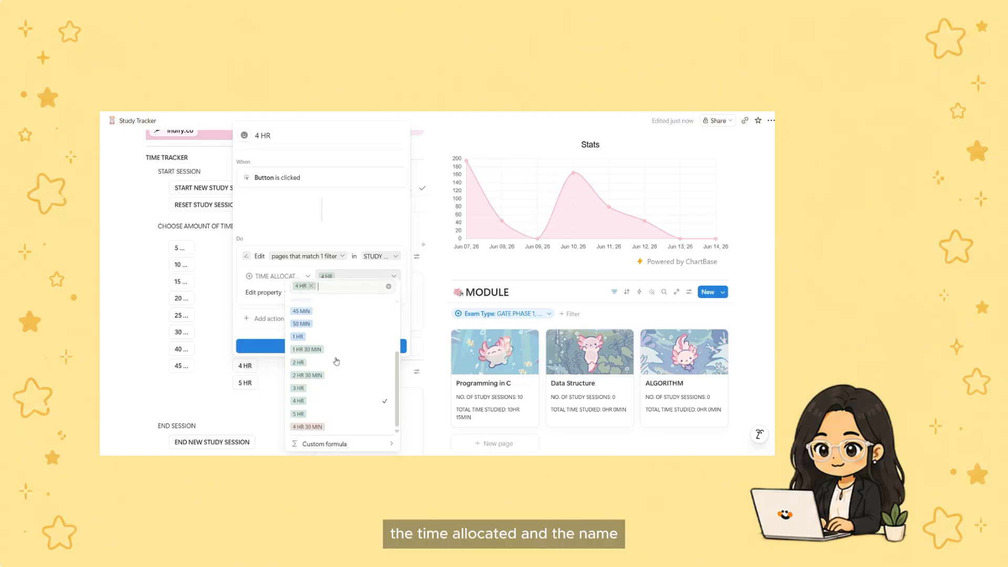
{"action": "left_click", "coordinate": [331, 428]}
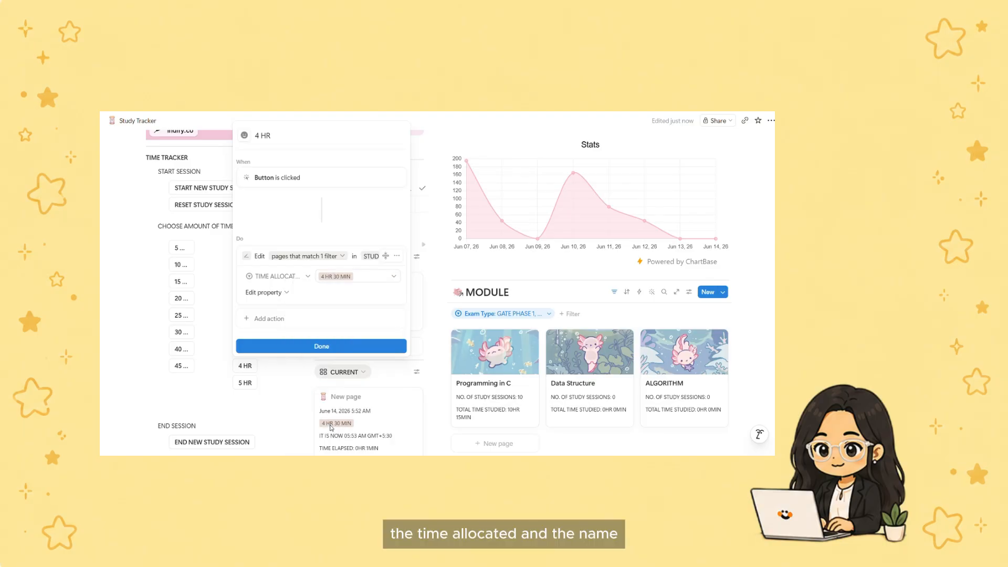
{"action": "left_click", "coordinate": [258, 136]}
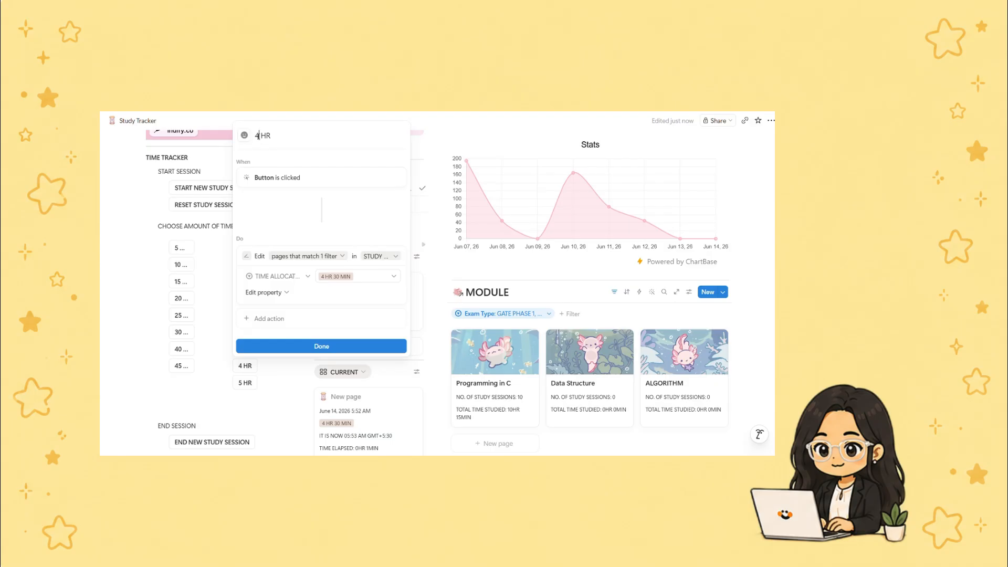
{"action": "type", "text": "HR 30 MIN"}
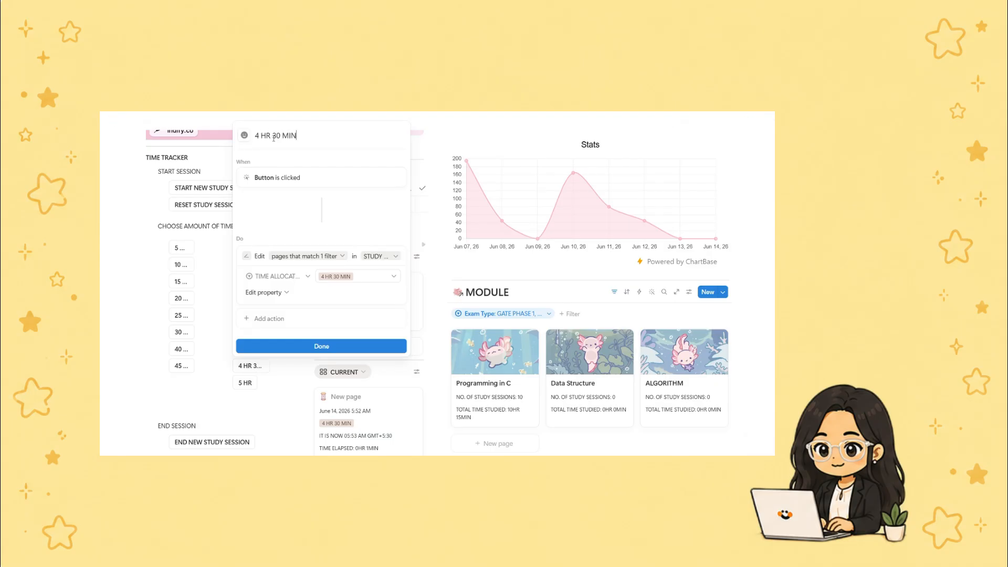
{"action": "left_click", "coordinate": [297, 347]}
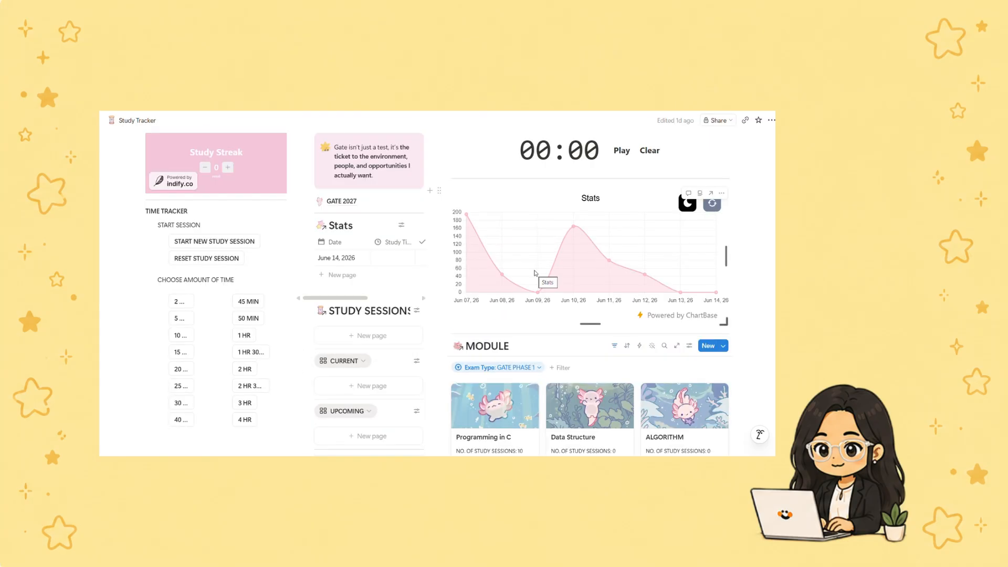
Step: Create a new module and look at the upload and link options for its cover image
{"action": "scroll", "coordinate": [535, 273], "scroll_direction": "down", "scroll_amount": 3}
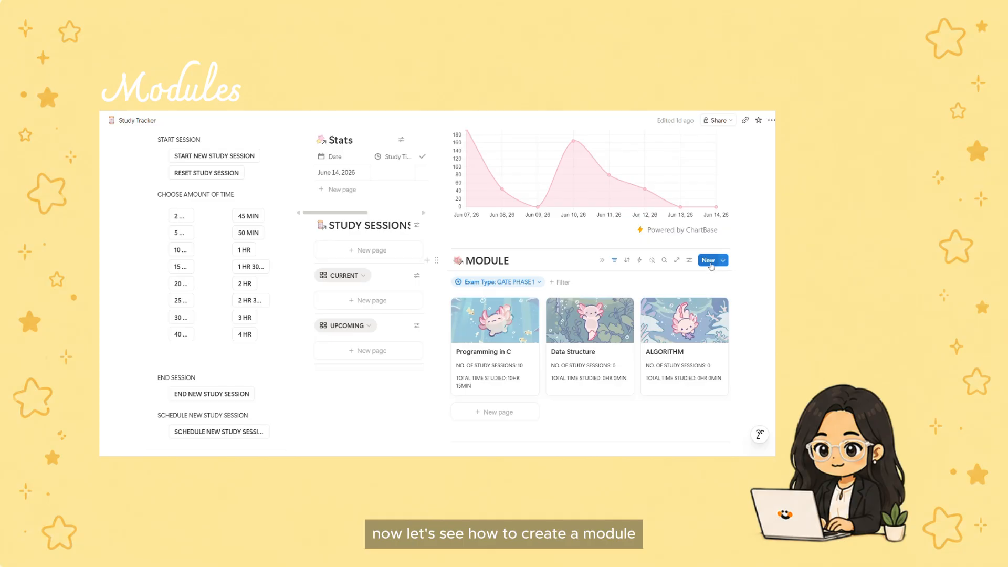
{"action": "left_click", "coordinate": [709, 262]}
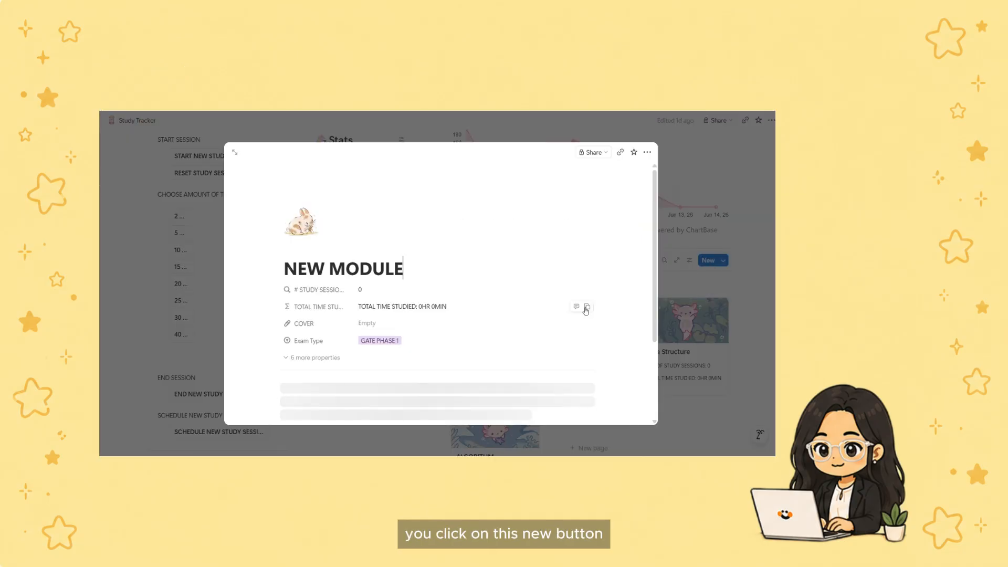
{"action": "scroll", "coordinate": [430, 342], "scroll_direction": "down", "scroll_amount": 1}
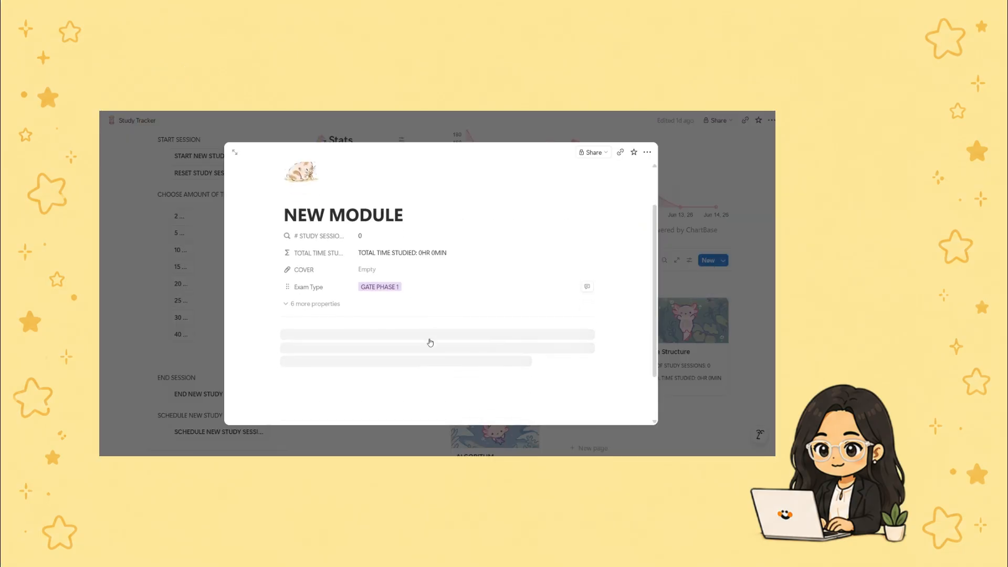
{"action": "left_click", "coordinate": [384, 272]}
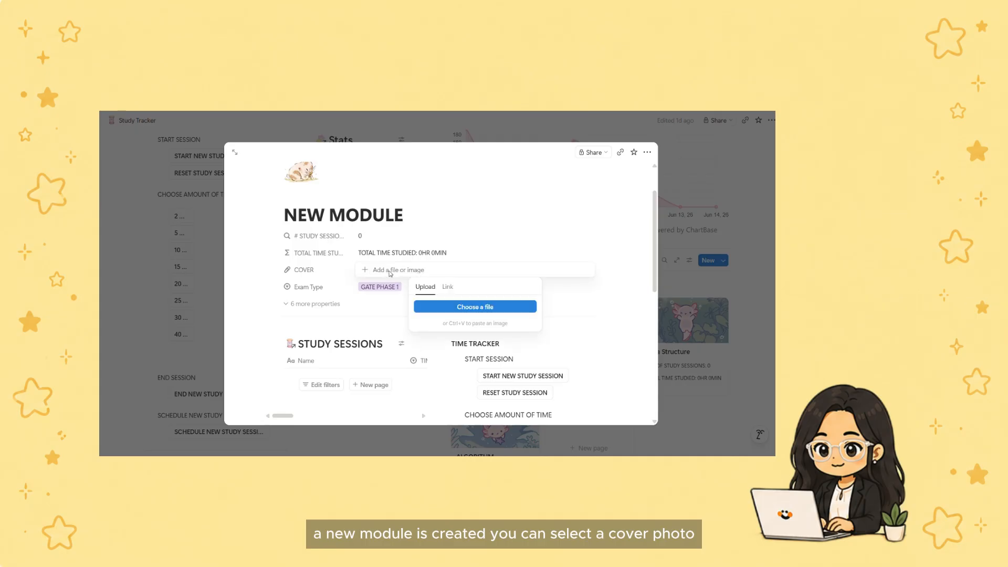
{"action": "left_click", "coordinate": [446, 287]}
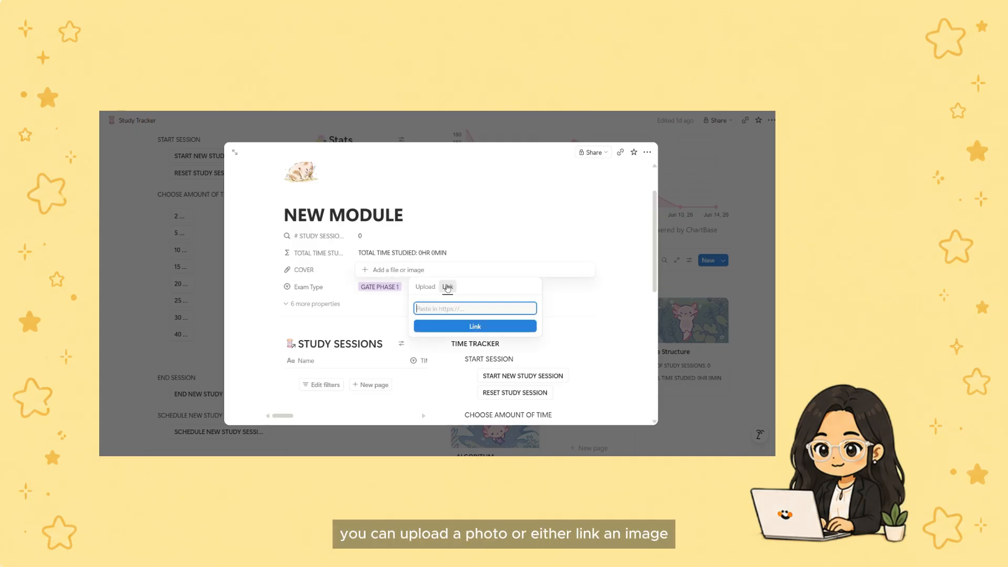
{"action": "left_click", "coordinate": [366, 310]}
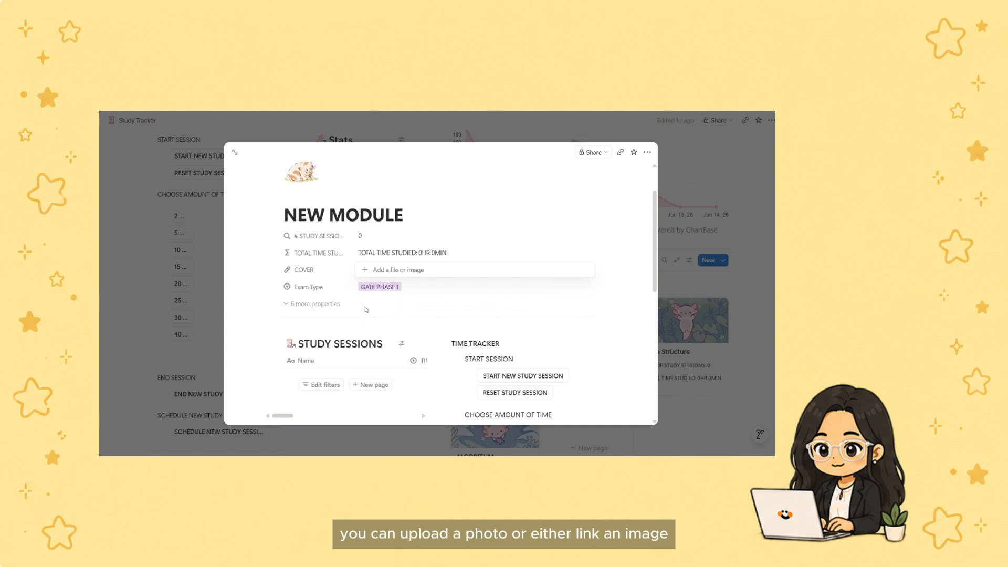
Step: Set the new module's exam type to a newly created GATE PHASE 2 option
{"action": "left_click", "coordinate": [379, 286]}
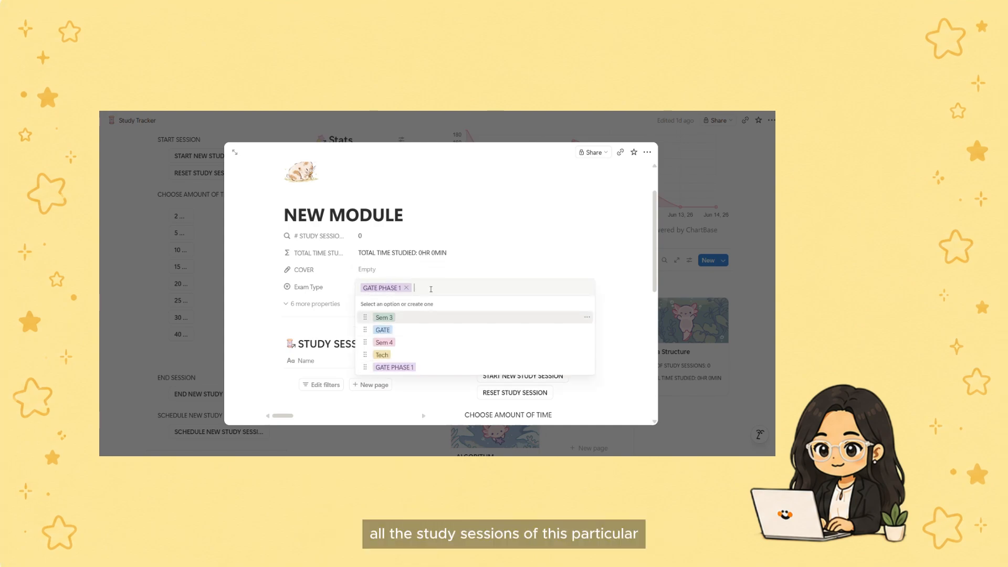
{"action": "type", "text": "GATE PHA"}
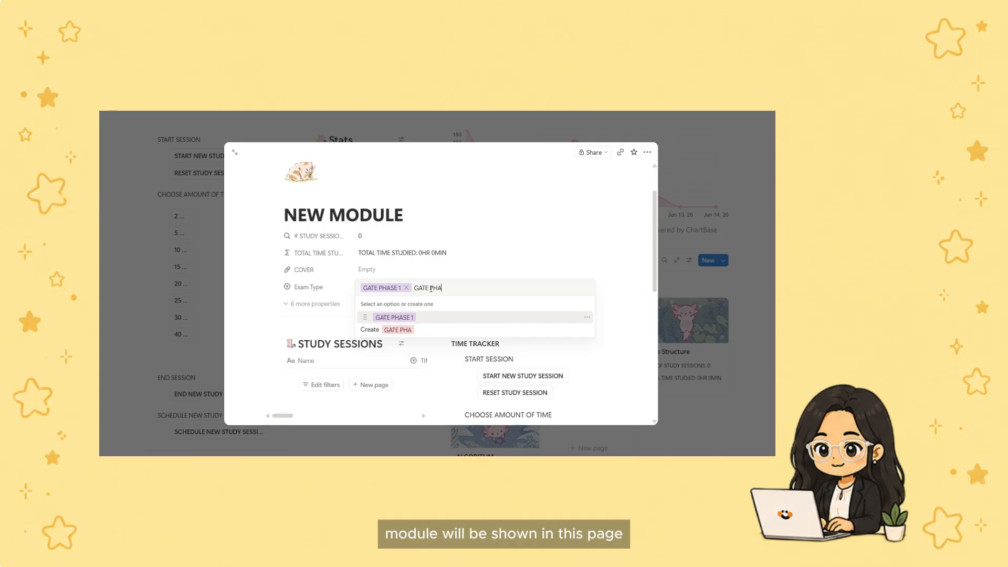
{"action": "type", "text": "SE 2"}
{"action": "key", "text": "Return"}
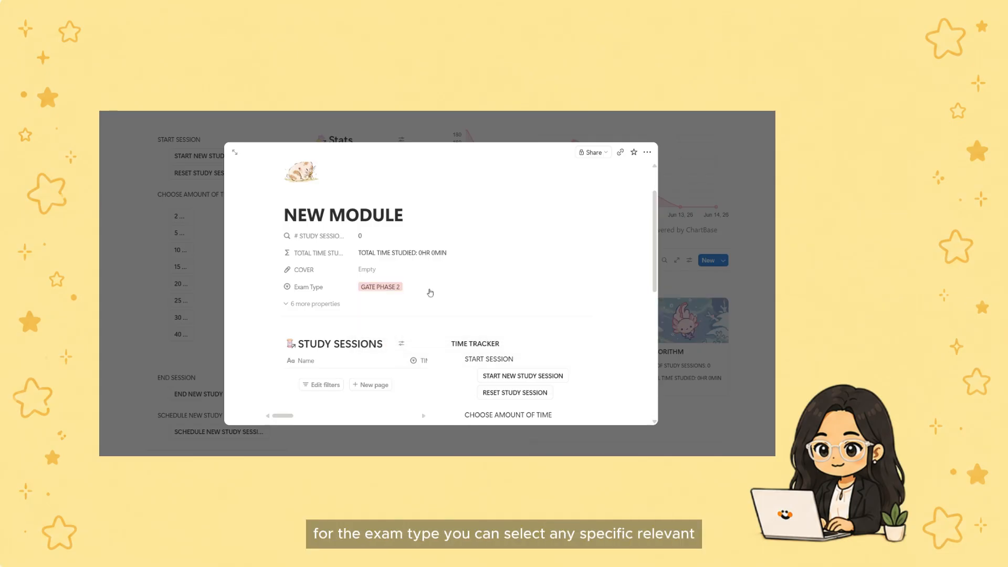
Step: Recolour the GATE PHASE 2 option, trying blue and settling on pink, and close the module page
{"action": "left_click", "coordinate": [430, 288]}
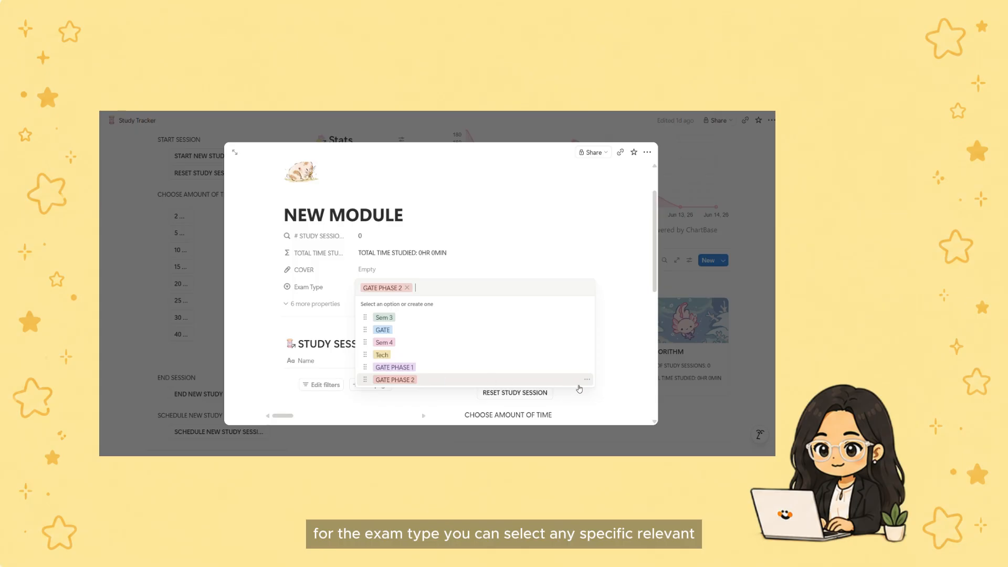
{"action": "left_click", "coordinate": [587, 379]}
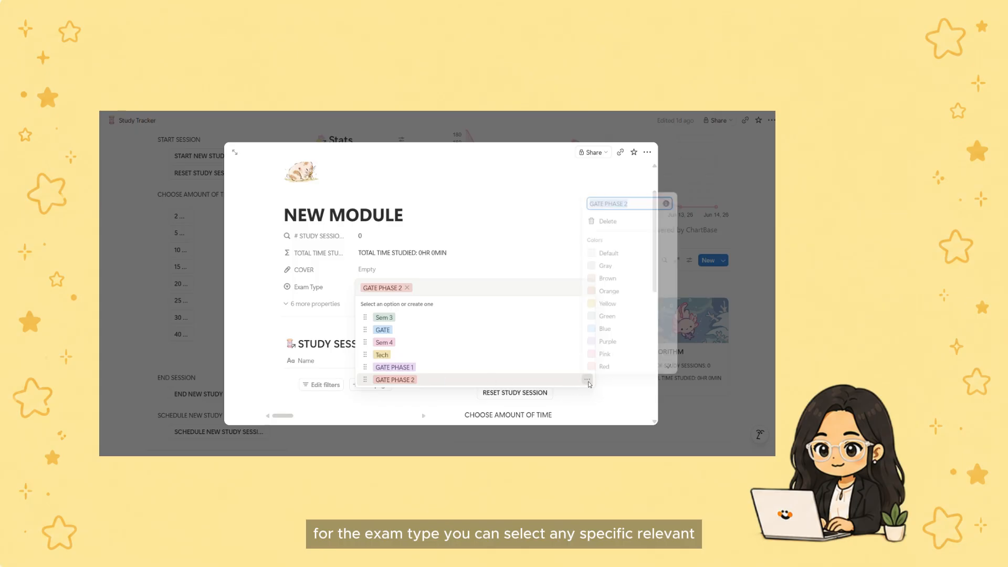
{"action": "left_click", "coordinate": [614, 329]}
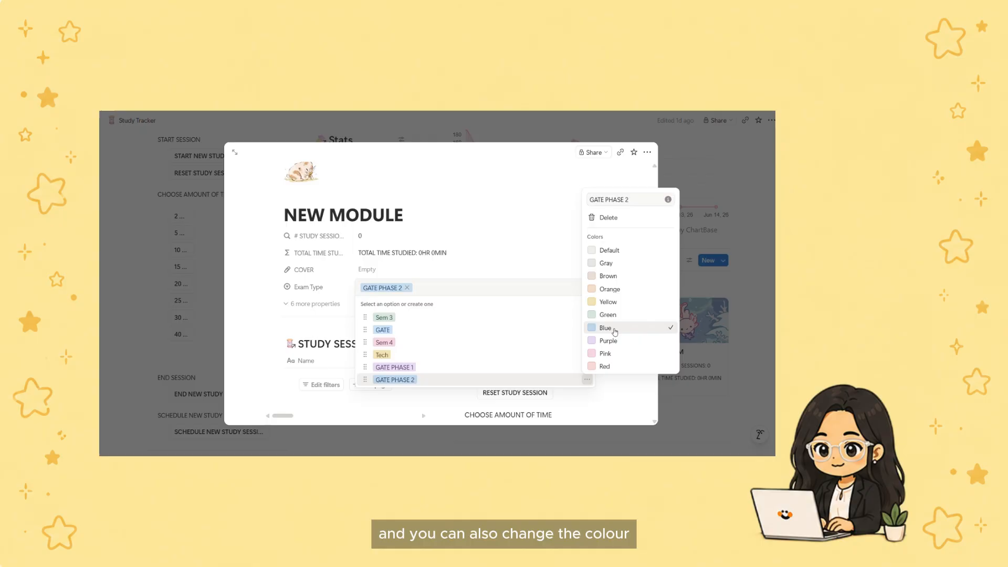
{"action": "left_click", "coordinate": [607, 354]}
{"action": "left_click", "coordinate": [470, 278]}
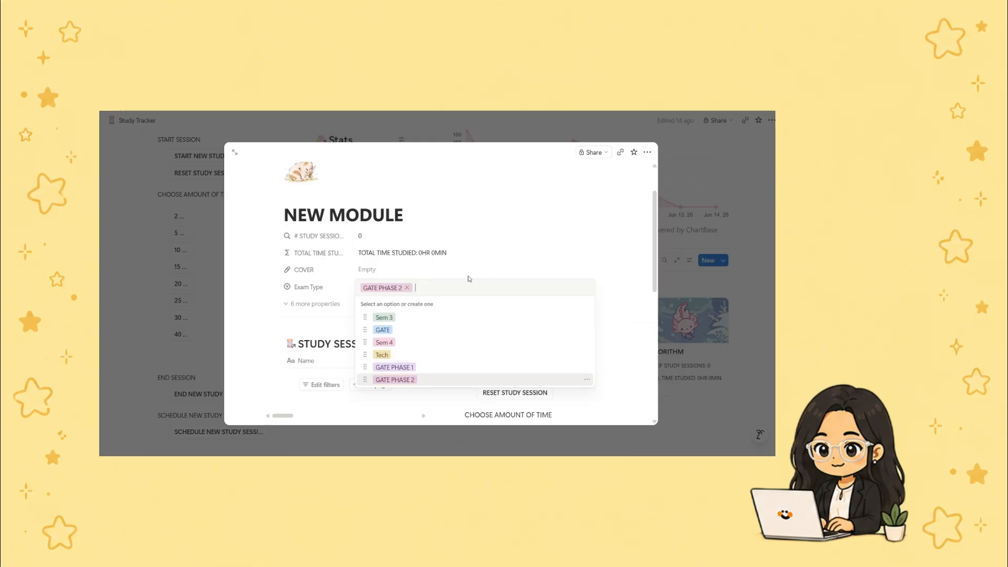
{"action": "left_click", "coordinate": [464, 277]}
{"action": "scroll", "coordinate": [403, 373], "scroll_direction": "down", "scroll_amount": 4}
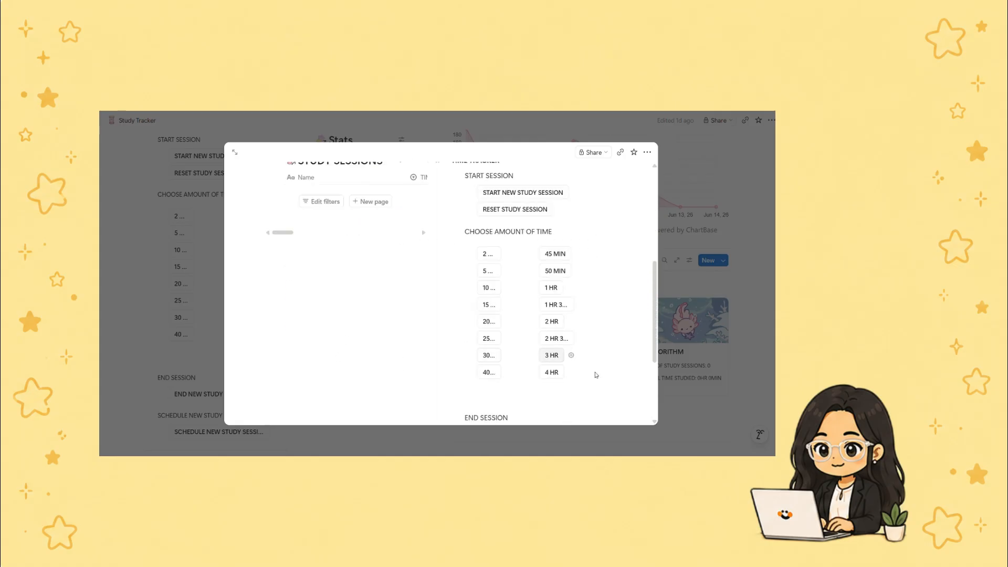
{"action": "left_click", "coordinate": [675, 402]}
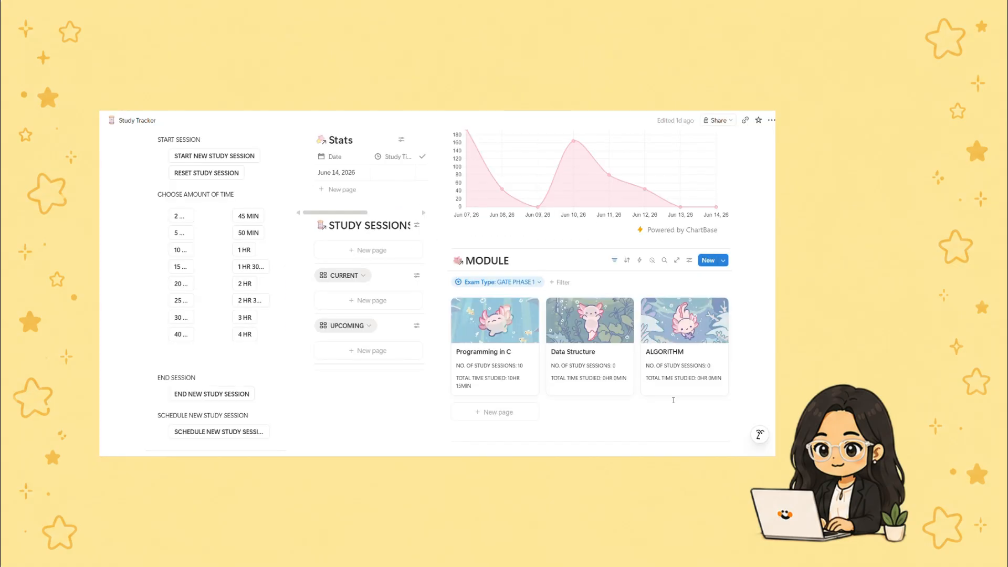
Step: Extend the module gallery's exam type filter to include GATE PHASE 2 alongside GATE PHASE 1
{"action": "scroll", "coordinate": [424, 356], "scroll_direction": "up", "scroll_amount": 1}
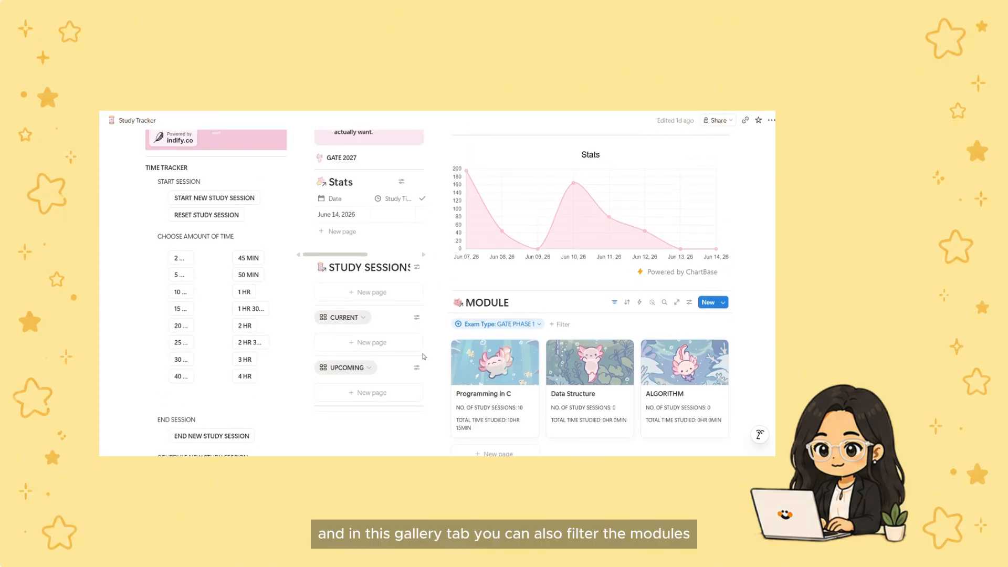
{"action": "left_click", "coordinate": [499, 324]}
{"action": "left_click", "coordinate": [493, 439]}
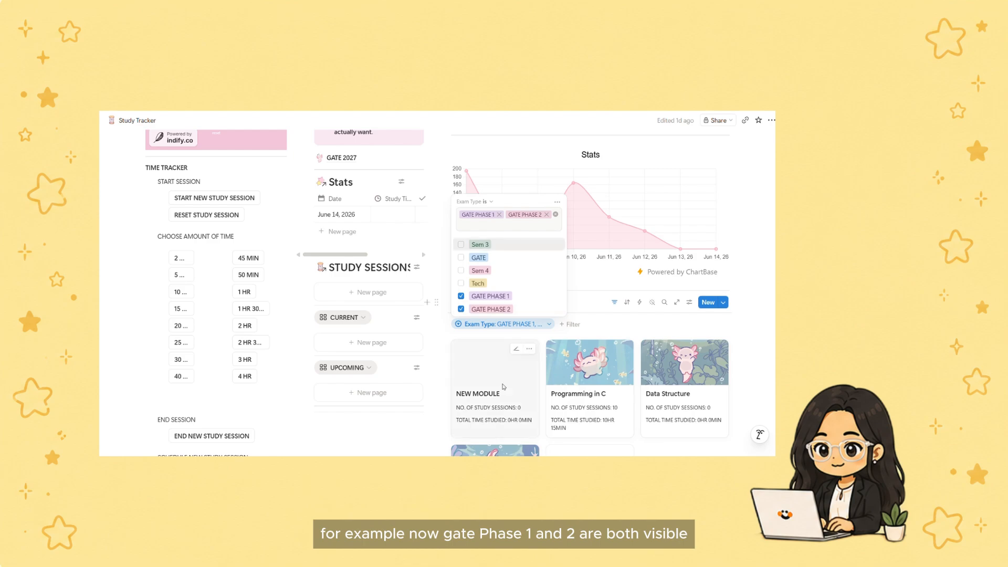
{"action": "left_click", "coordinate": [412, 434]}
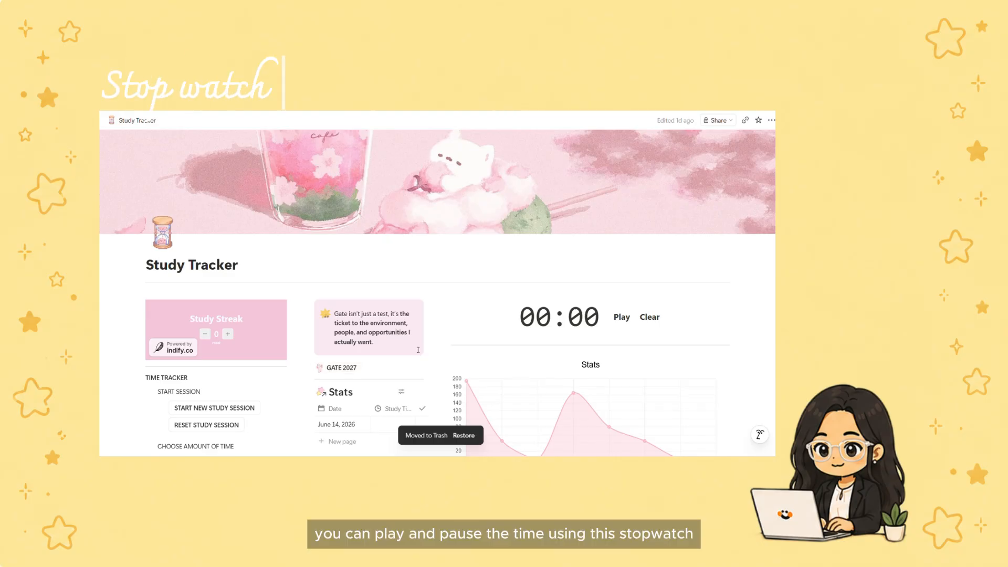
Step: Enter 80 as the study time for June 14, 2026 in the Stats table and refresh the Stats chart
{"action": "scroll", "coordinate": [418, 349], "scroll_direction": "down", "scroll_amount": 2}
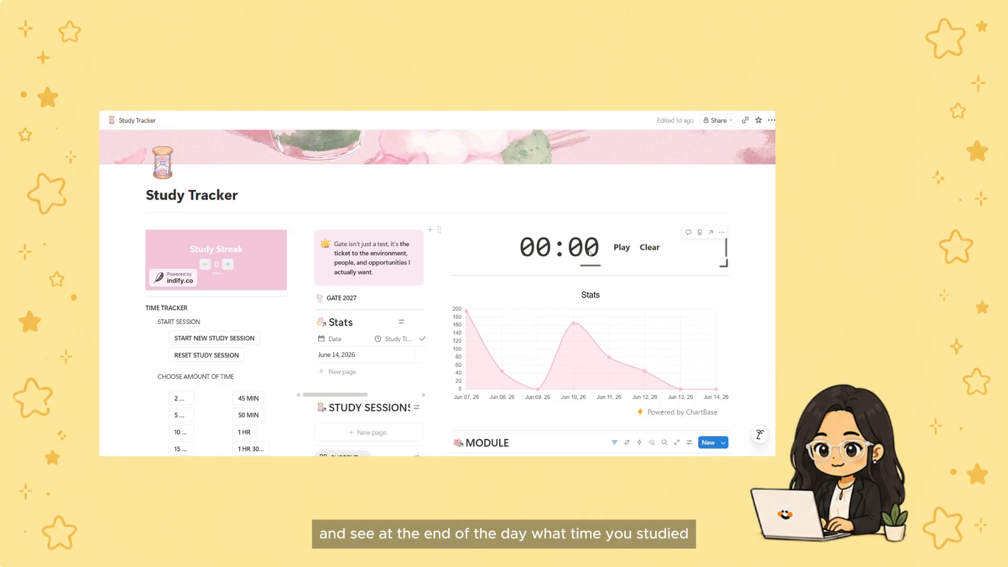
{"action": "scroll", "coordinate": [590, 253], "scroll_direction": "down", "scroll_amount": 1}
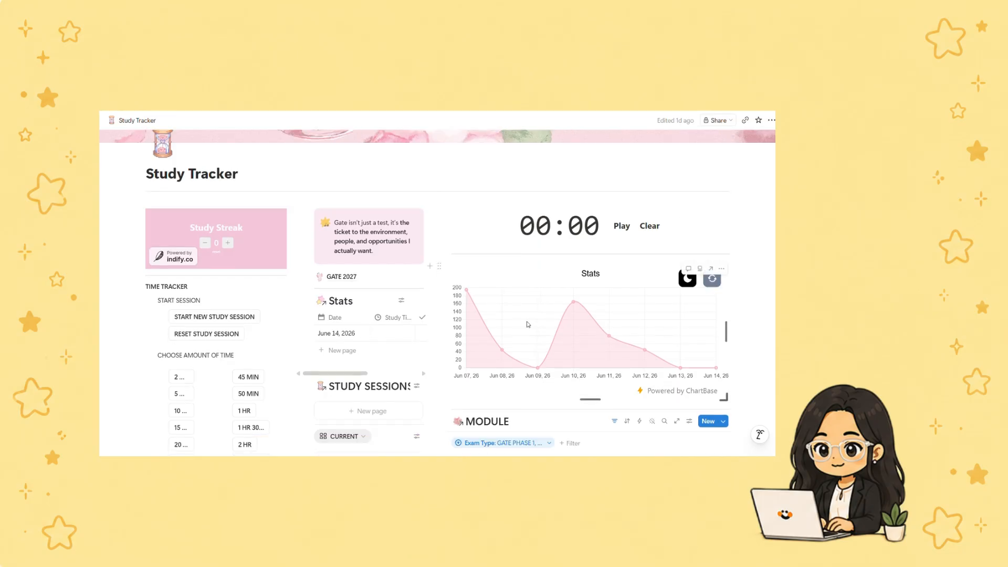
{"action": "left_click", "coordinate": [390, 331]}
{"action": "type", "text": "80"}
{"action": "key", "text": "Return"}
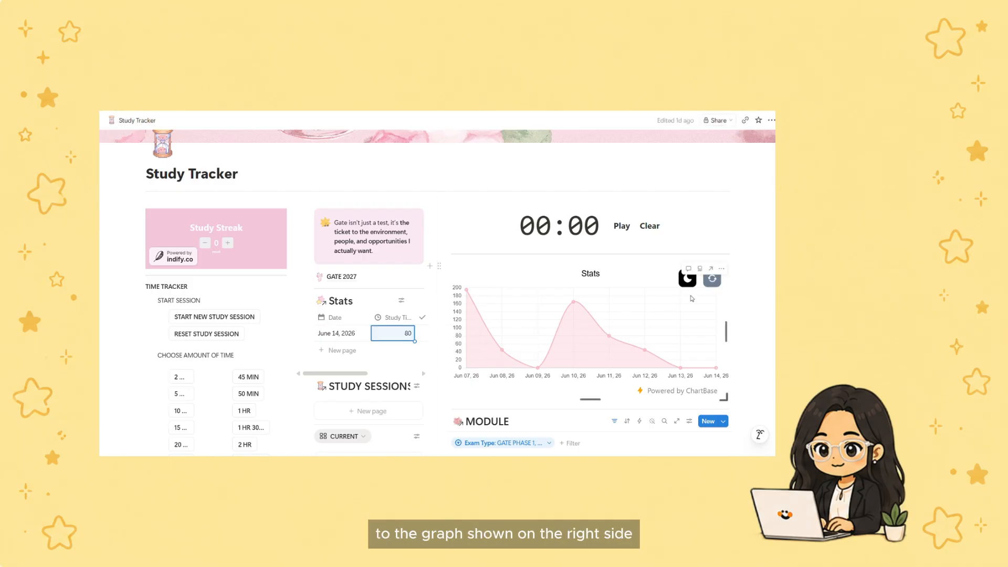
{"action": "left_click", "coordinate": [712, 278]}
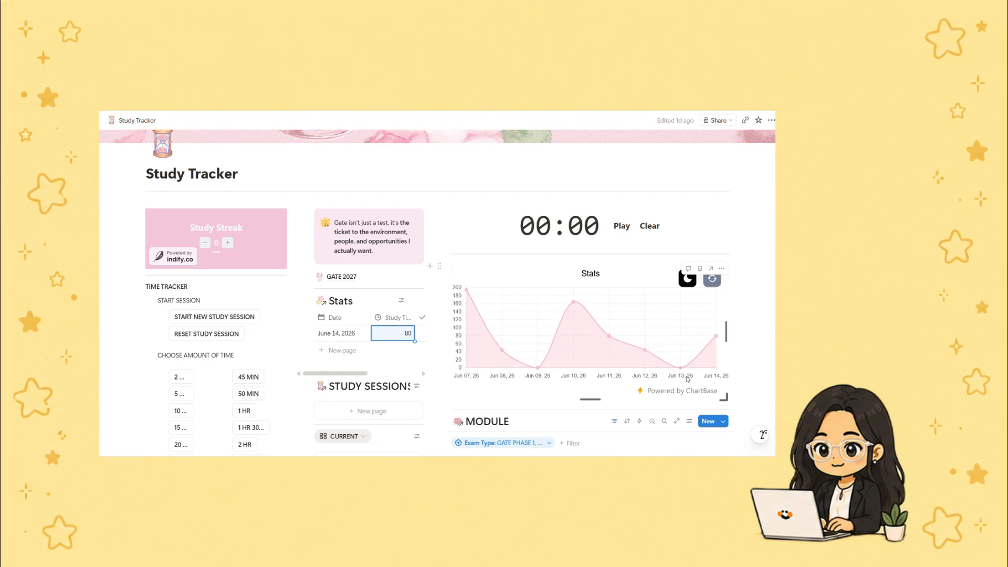
Step: Clear the study time for June 14, 2026 in the Stats table
{"action": "left_click", "coordinate": [405, 331]}
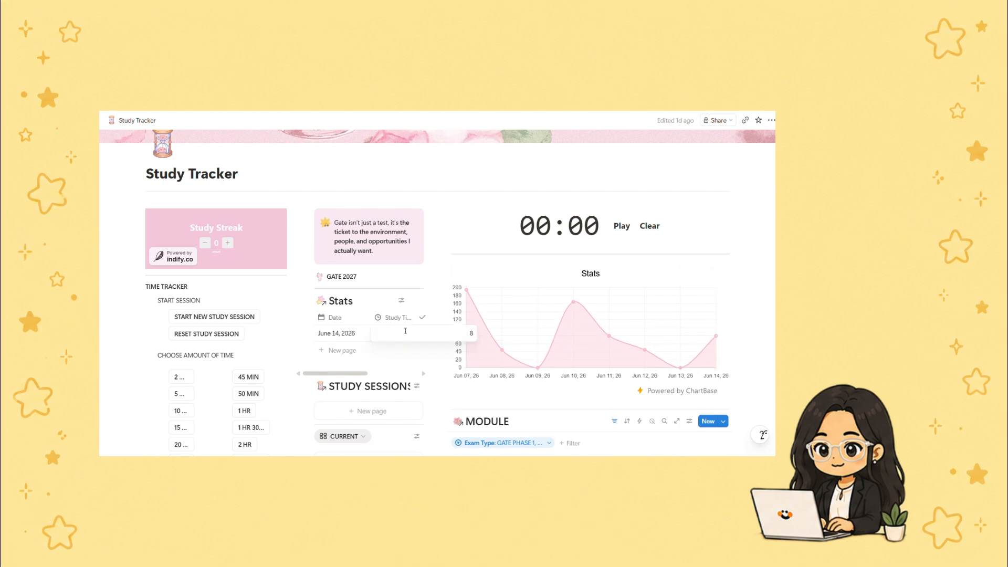
{"action": "key", "text": "BackSpace"}
{"action": "key", "text": "Return"}
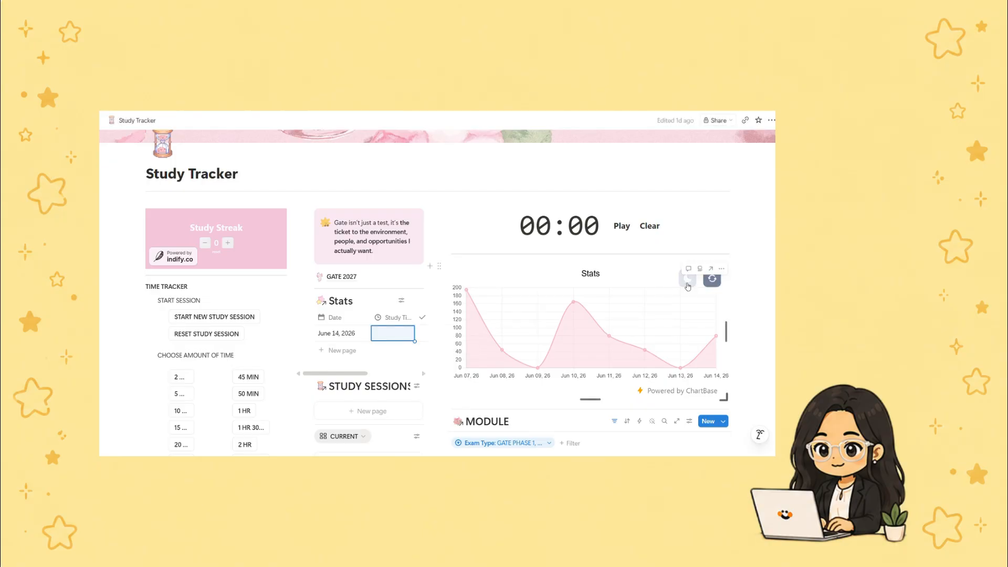
Step: Open the full Stats database, look through the month's daily entries, and return to the Study Tracker page
{"action": "left_click", "coordinate": [334, 300]}
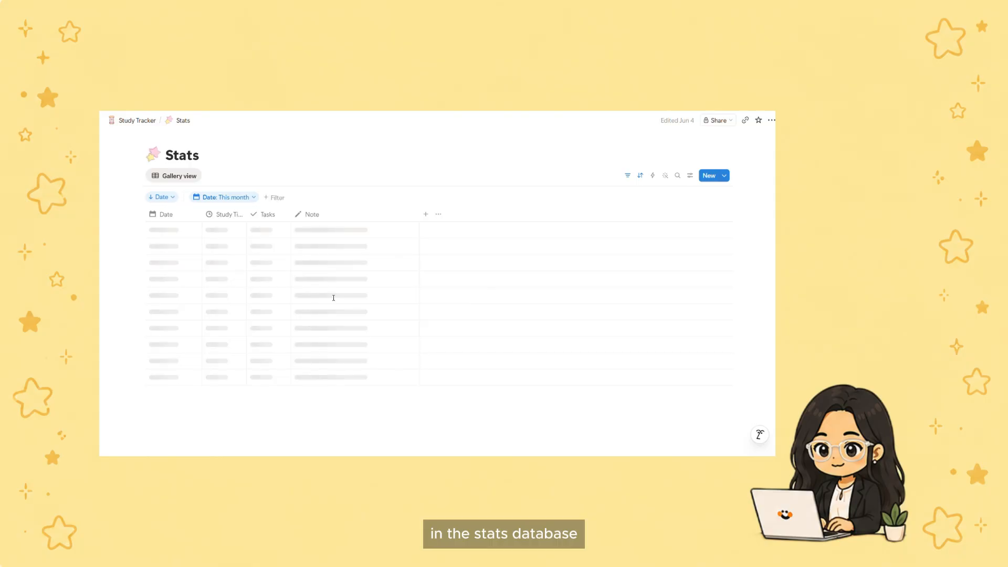
{"action": "scroll", "coordinate": [220, 393], "scroll_direction": "down", "scroll_amount": 2}
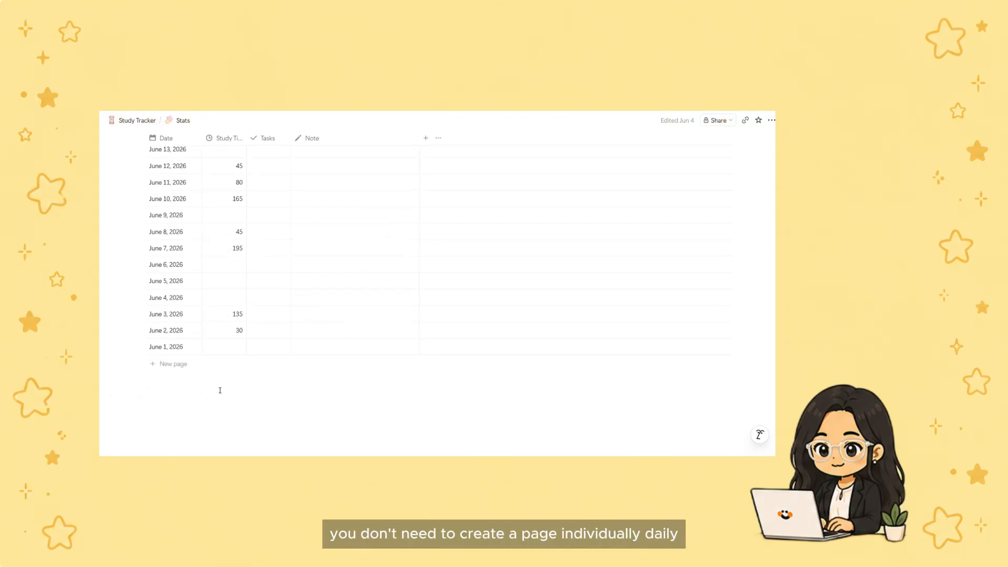
{"action": "scroll", "coordinate": [220, 390], "scroll_direction": "up", "scroll_amount": 2}
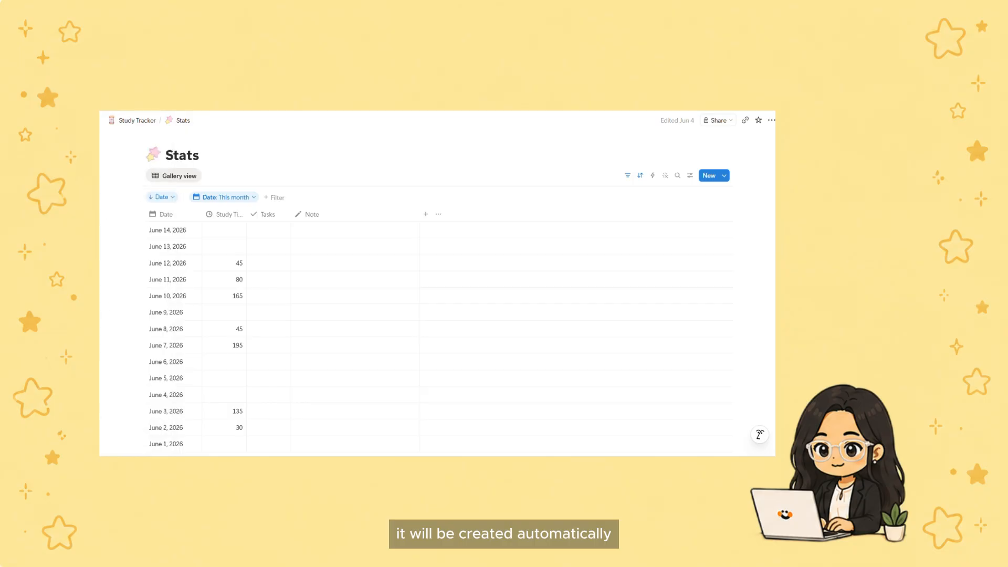
{"action": "left_click", "coordinate": [138, 120]}
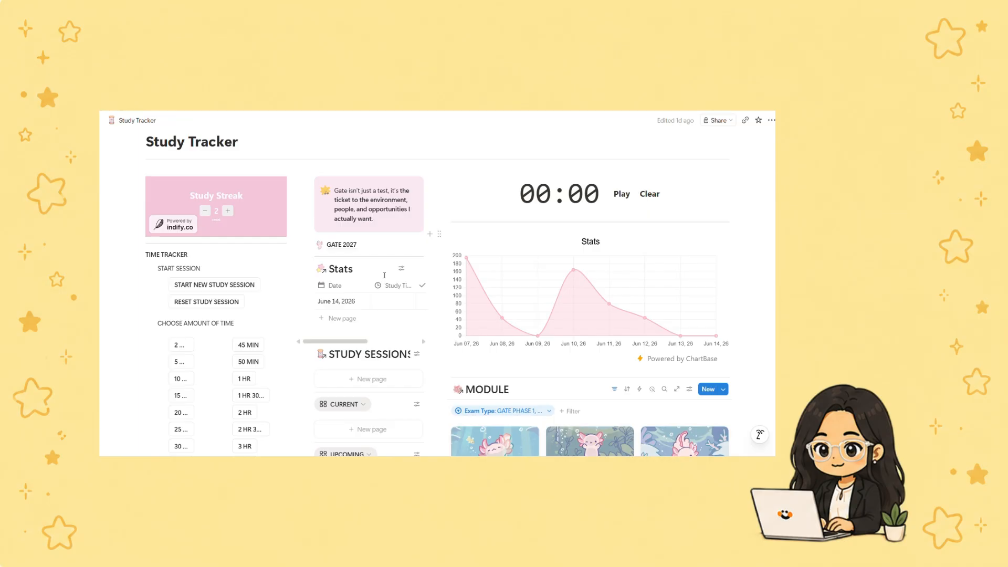
Step: Expand the BACKEND section at the end of the page and open its STUDY SESSIONS database
{"action": "scroll", "coordinate": [378, 237], "scroll_direction": "down", "scroll_amount": 4}
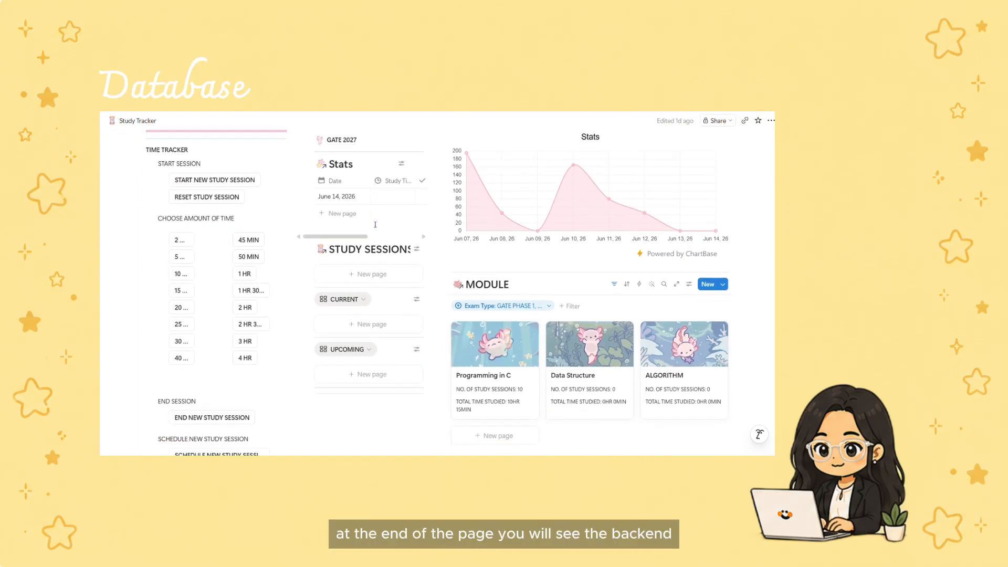
{"action": "scroll", "coordinate": [375, 224], "scroll_direction": "down", "scroll_amount": 5}
{"action": "left_click", "coordinate": [151, 367]}
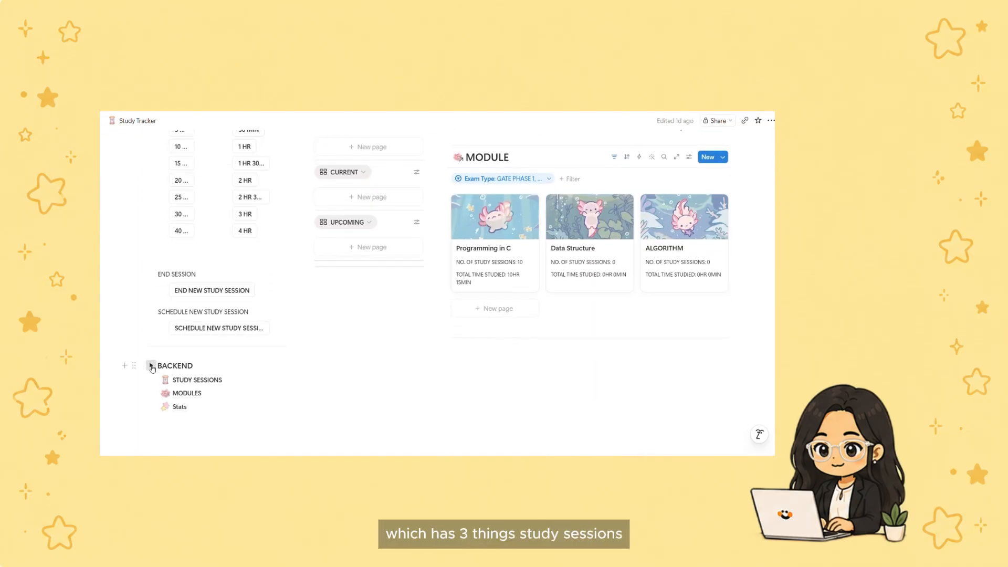
{"action": "left_click", "coordinate": [220, 380]}
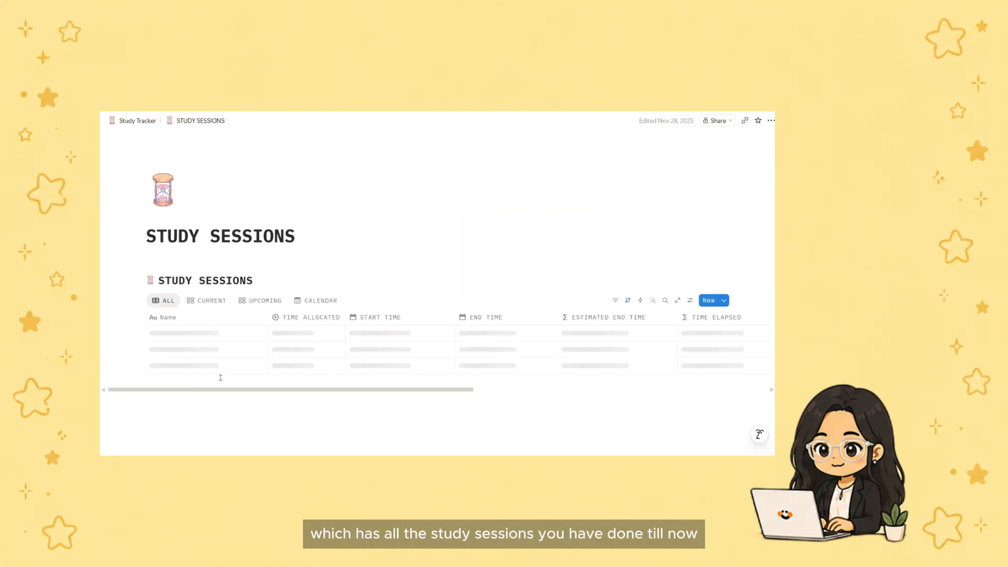
Step: Examine the recorded study sessions with their allocated, start, end and elapsed times and modules, and return to the Study Tracker page
{"action": "scroll", "coordinate": [259, 370], "scroll_direction": "down", "scroll_amount": 2}
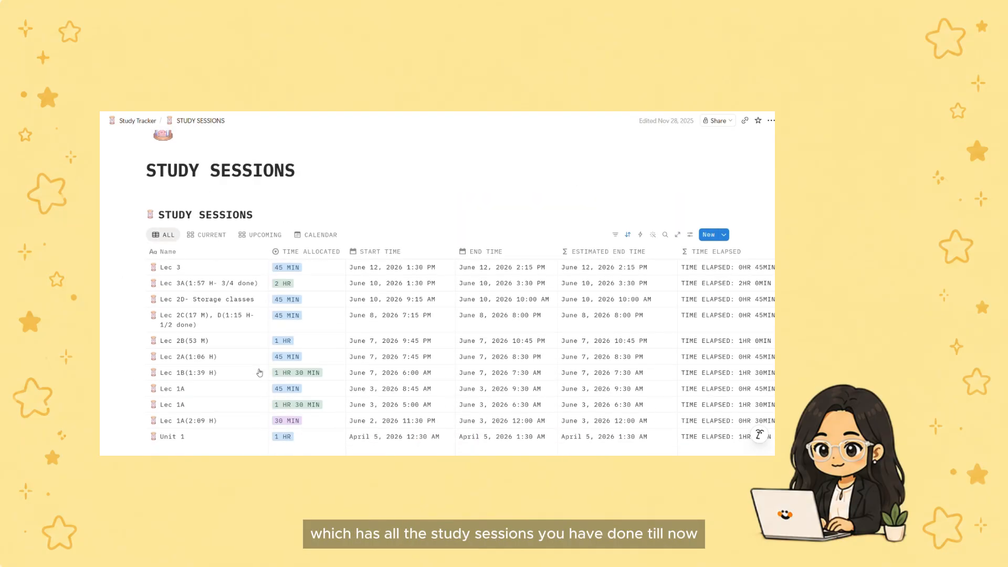
{"action": "scroll", "coordinate": [259, 373], "scroll_direction": "down", "scroll_amount": 1}
{"action": "scroll", "coordinate": [259, 373], "scroll_direction": "right", "scroll_amount": 3}
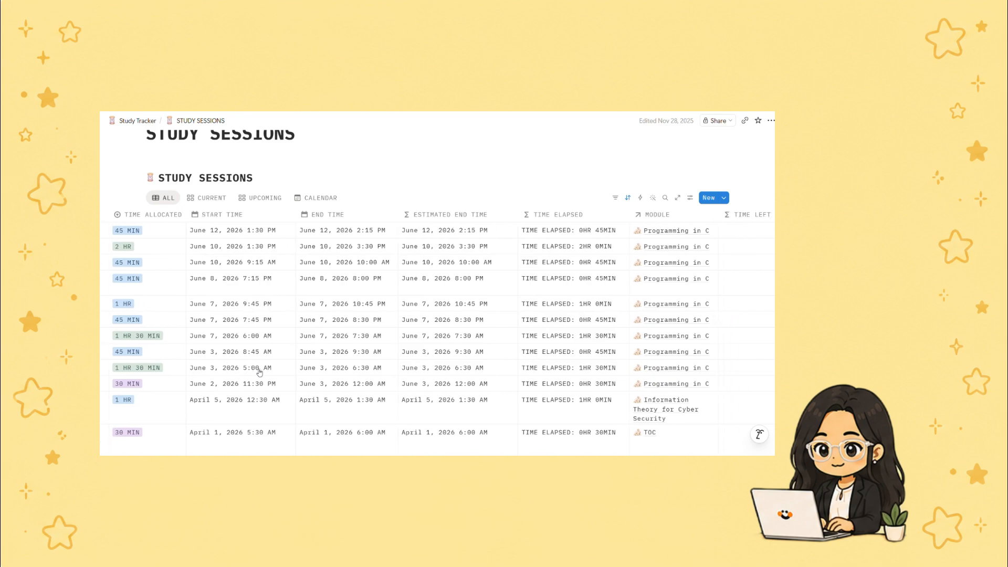
{"action": "scroll", "coordinate": [259, 373], "scroll_direction": "down", "scroll_amount": 4}
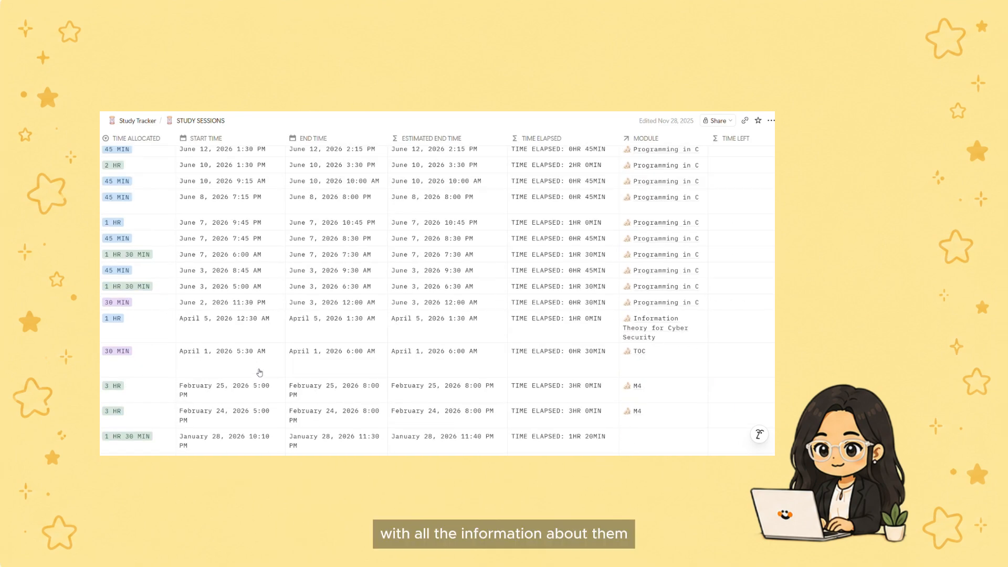
{"action": "scroll", "coordinate": [259, 372], "scroll_direction": "left", "scroll_amount": 3}
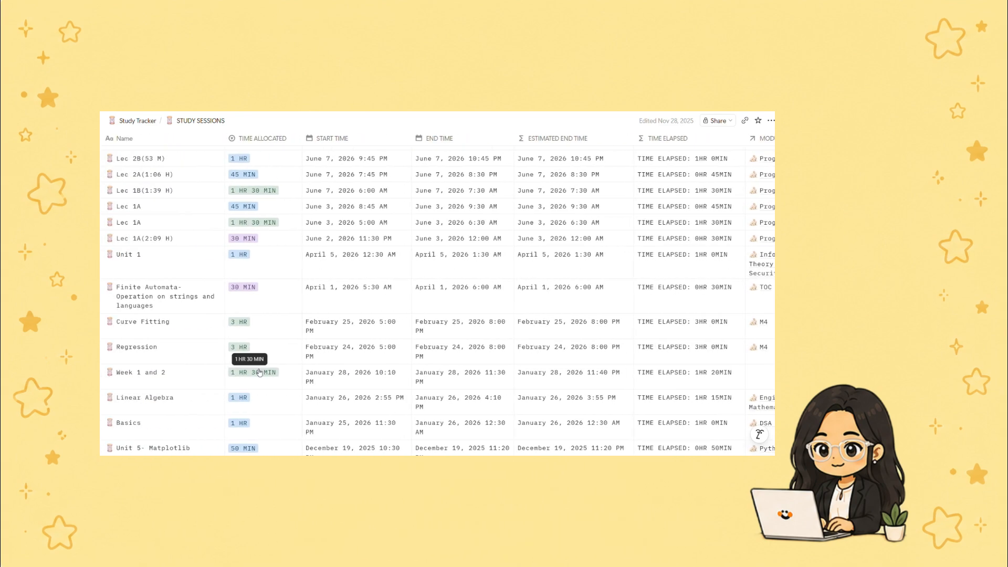
{"action": "scroll", "coordinate": [260, 373], "scroll_direction": "up", "scroll_amount": 7}
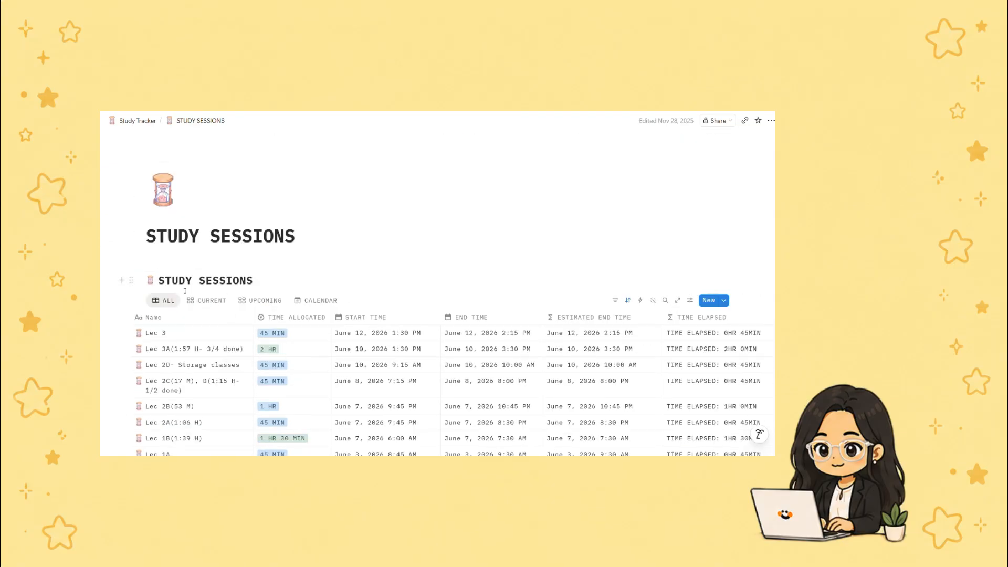
{"action": "mouse_move", "coordinate": [138, 127]}
{"action": "left_click", "coordinate": [140, 149]}
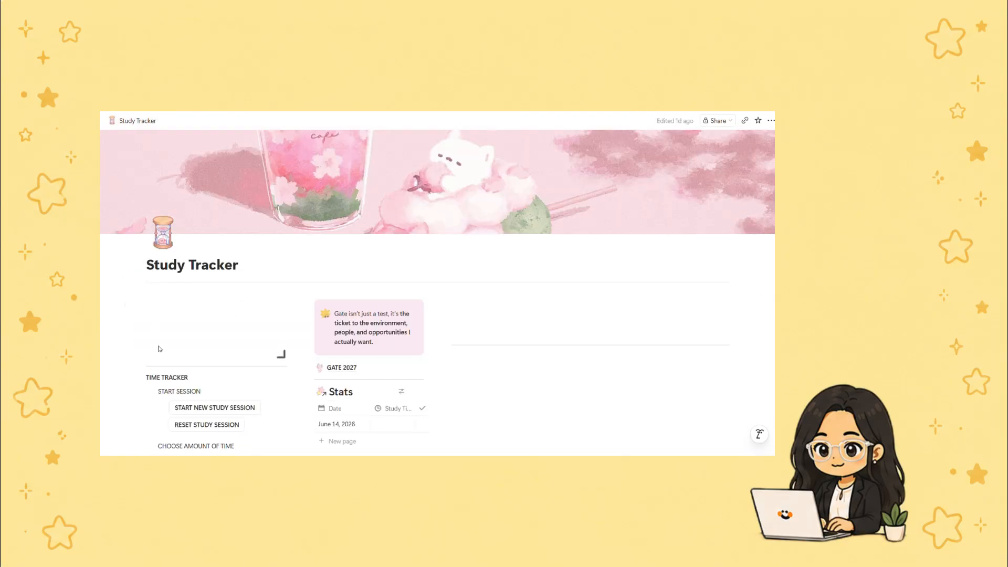
Step: Open the MODULES database from the BACKEND section, look through all module cards, and return to the Study Tracker page
{"action": "scroll", "coordinate": [158, 350], "scroll_direction": "down", "scroll_amount": 8}
{"action": "scroll", "coordinate": [159, 349], "scroll_direction": "down", "scroll_amount": 3}
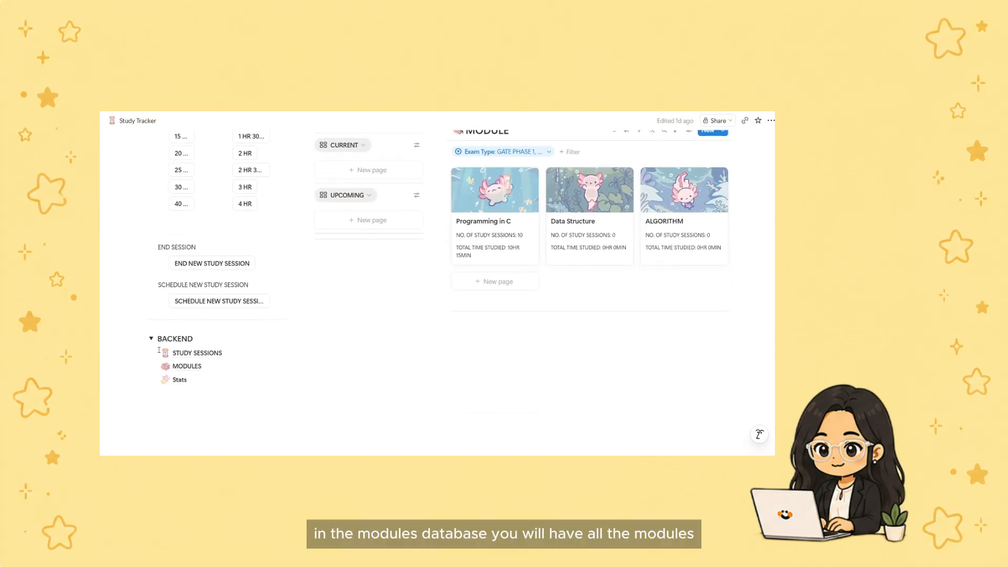
{"action": "left_click", "coordinate": [182, 365]}
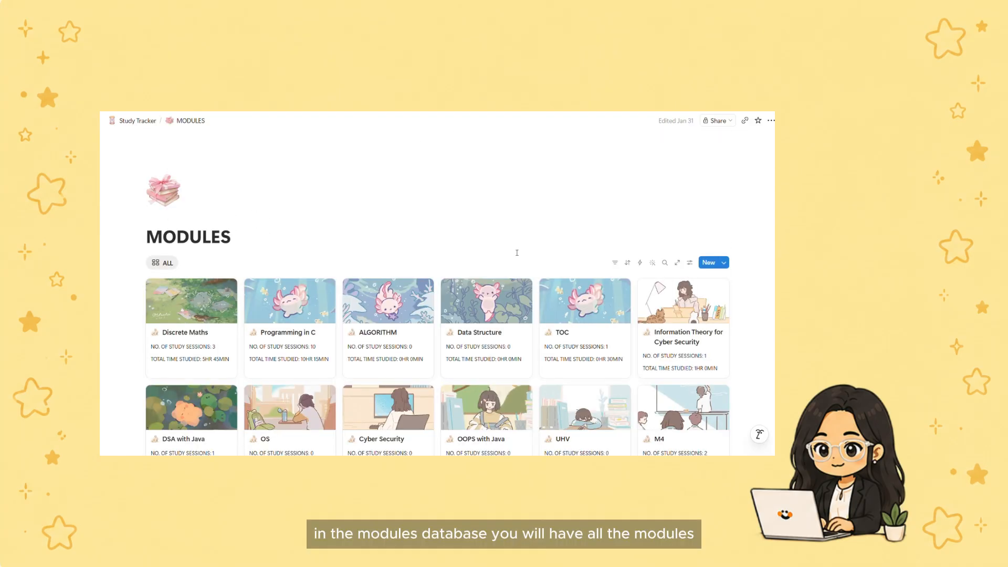
{"action": "scroll", "coordinate": [517, 252], "scroll_direction": "down", "scroll_amount": 5}
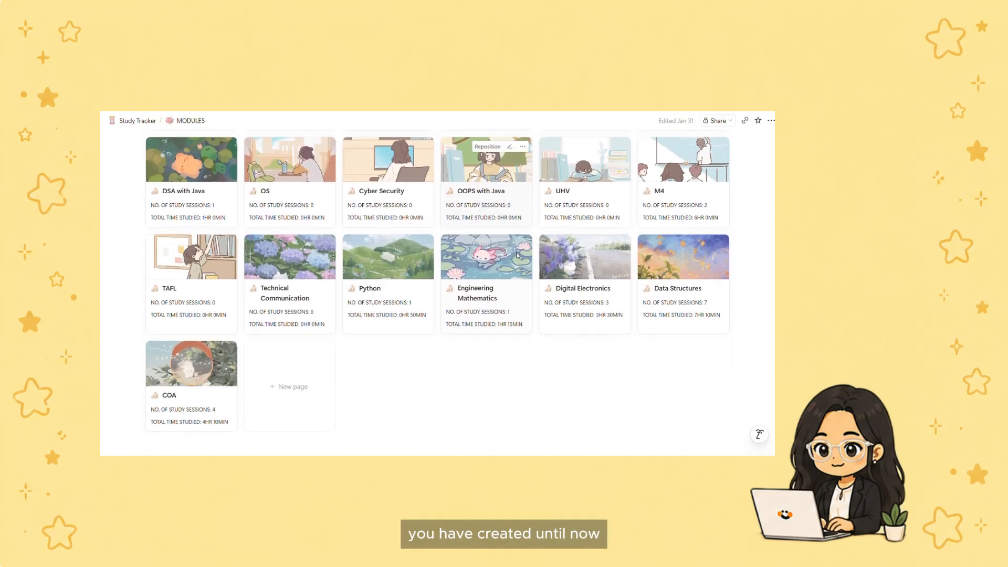
{"action": "scroll", "coordinate": [516, 256], "scroll_direction": "up", "scroll_amount": 3}
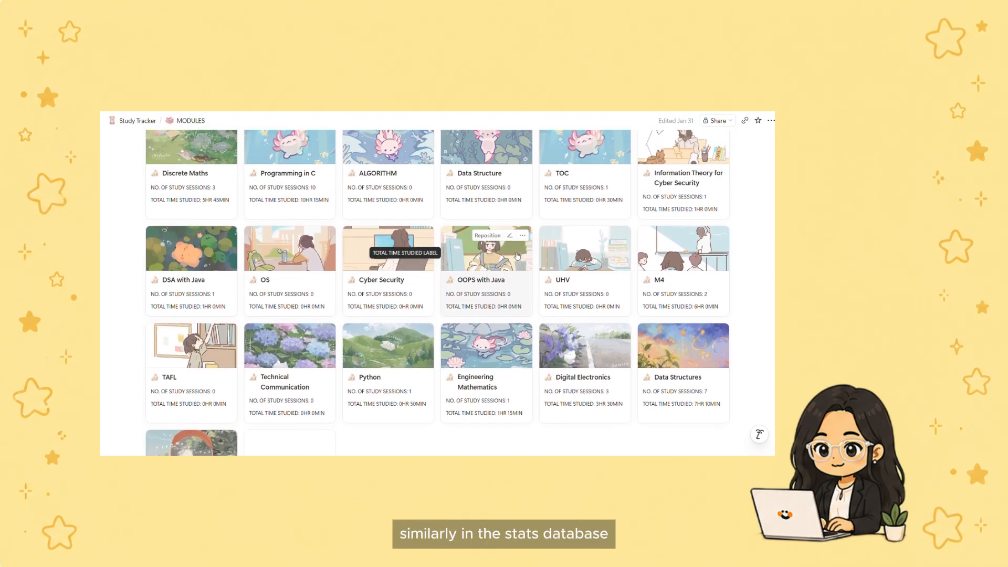
{"action": "scroll", "coordinate": [355, 228], "scroll_direction": "up", "scroll_amount": 2}
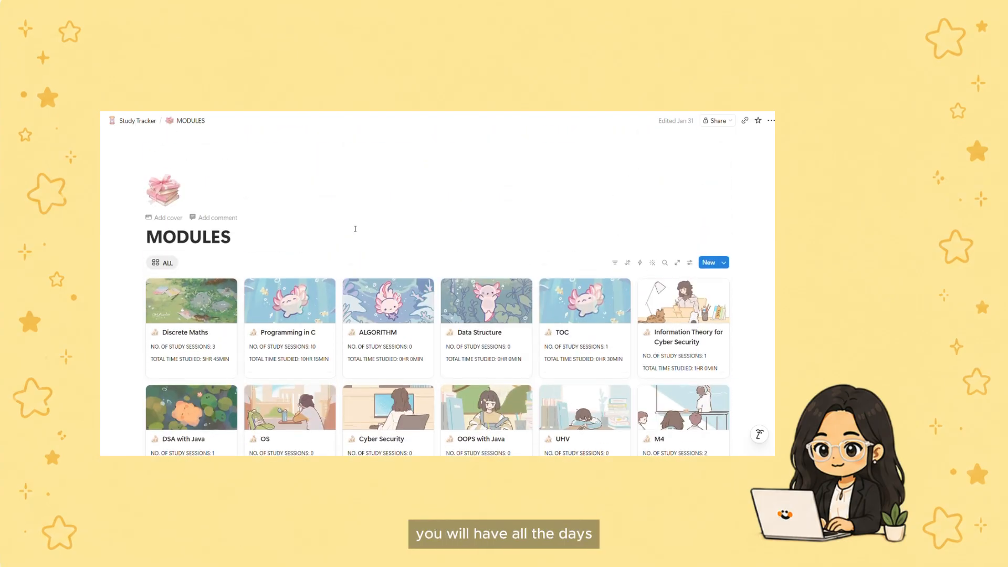
{"action": "left_click", "coordinate": [143, 122]}
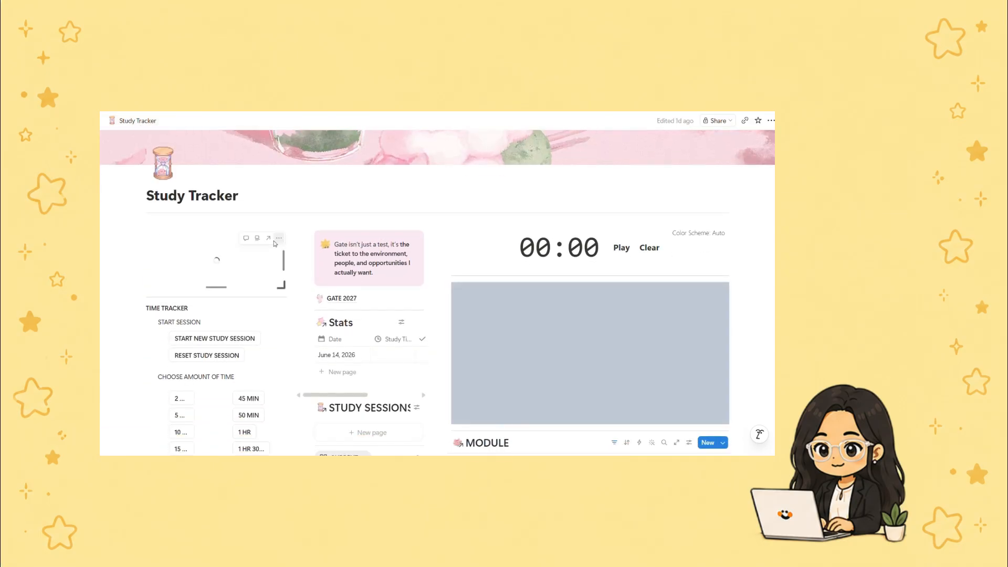
{"action": "scroll", "coordinate": [274, 244], "scroll_direction": "down", "scroll_amount": 3}
{"action": "scroll", "coordinate": [274, 244], "scroll_direction": "down", "scroll_amount": 1}
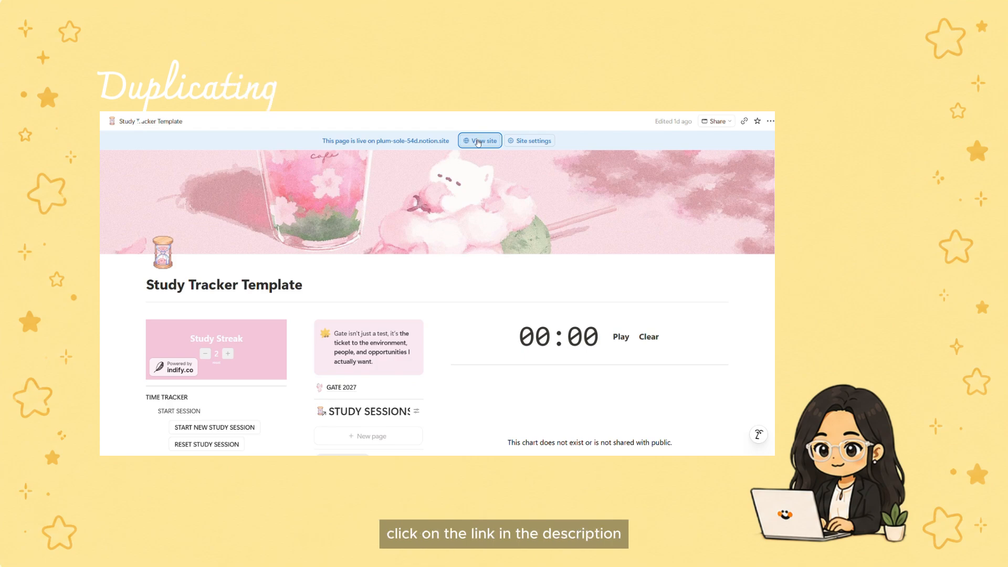
Step: Open the live site of the Study Tracker Template and duplicate it into the private section of the selected Notion workspace
{"action": "left_click", "coordinate": [478, 142]}
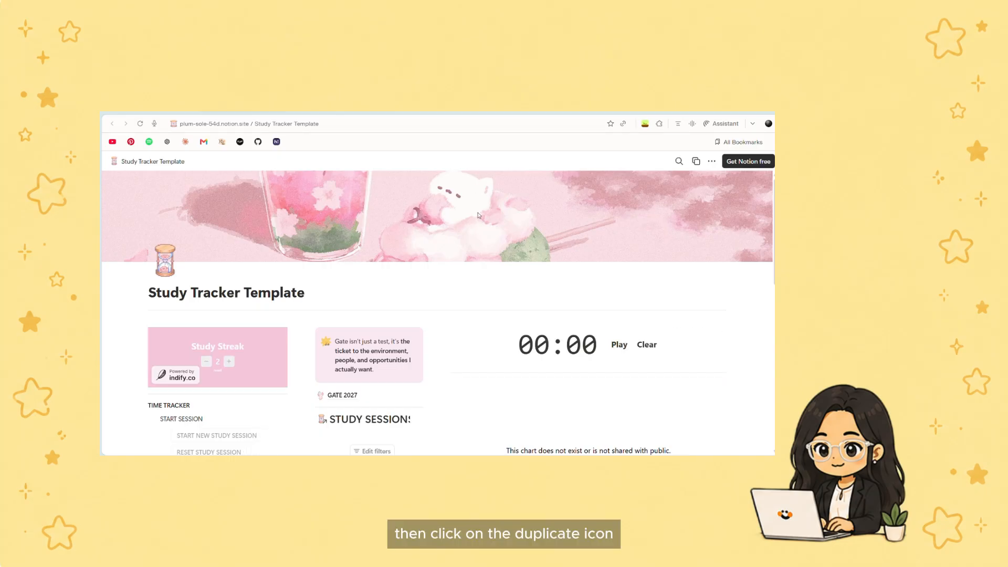
{"action": "left_click", "coordinate": [695, 162]}
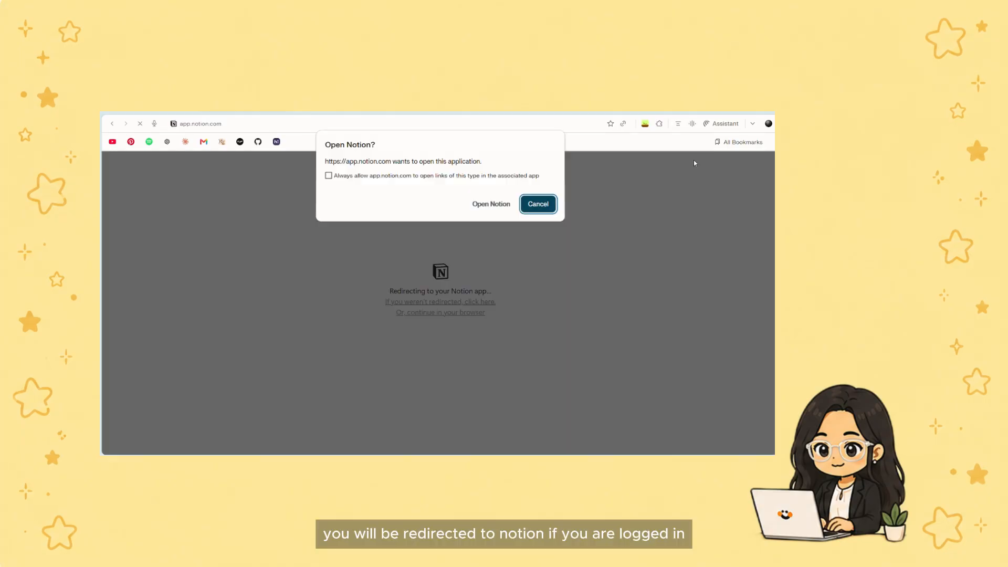
{"action": "left_click", "coordinate": [491, 204]}
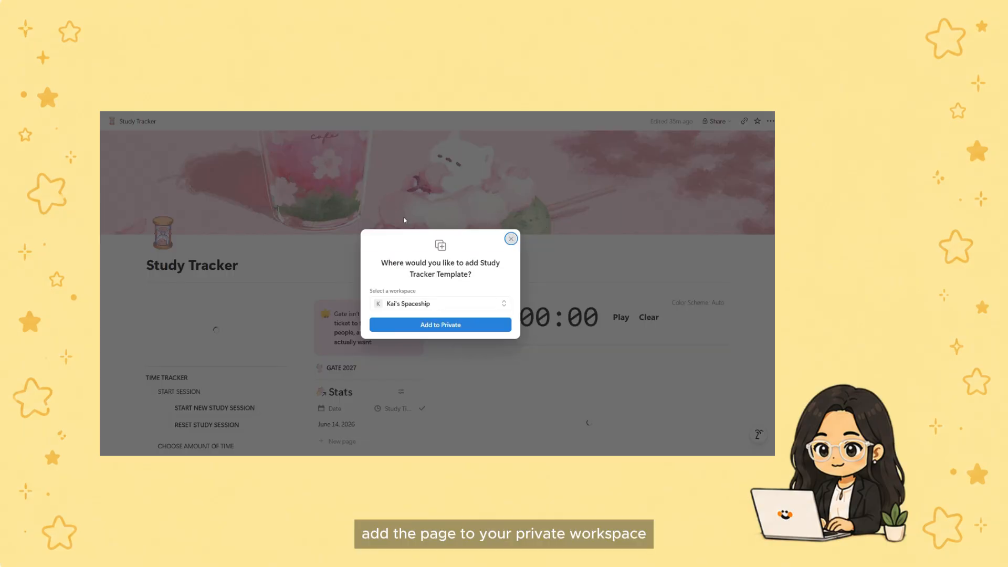
{"action": "left_click", "coordinate": [426, 326]}
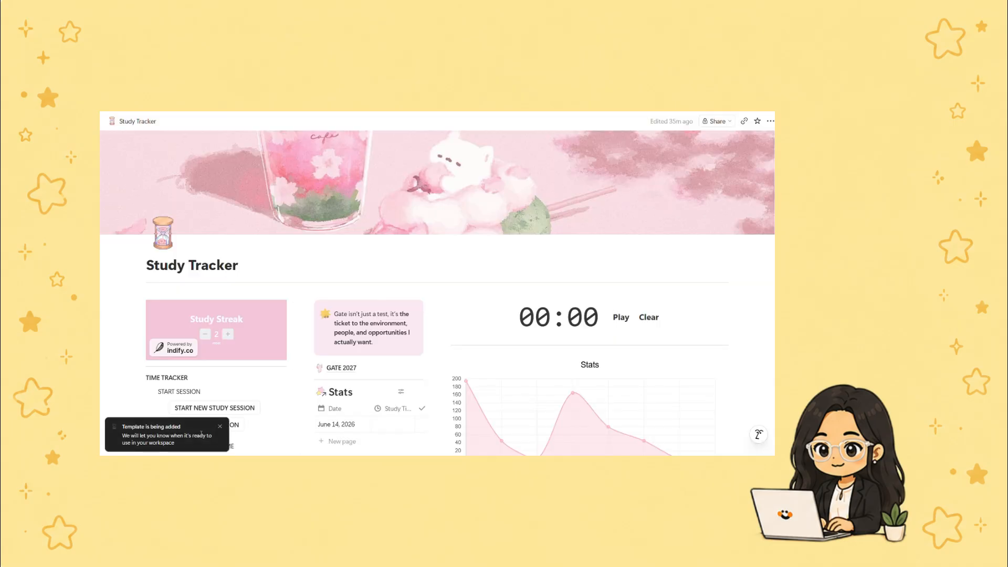
Step: Open the newly added Study Tracker Template copy from the end of the private pages and look over its layout
{"action": "mouse_move", "coordinate": [112, 121]}
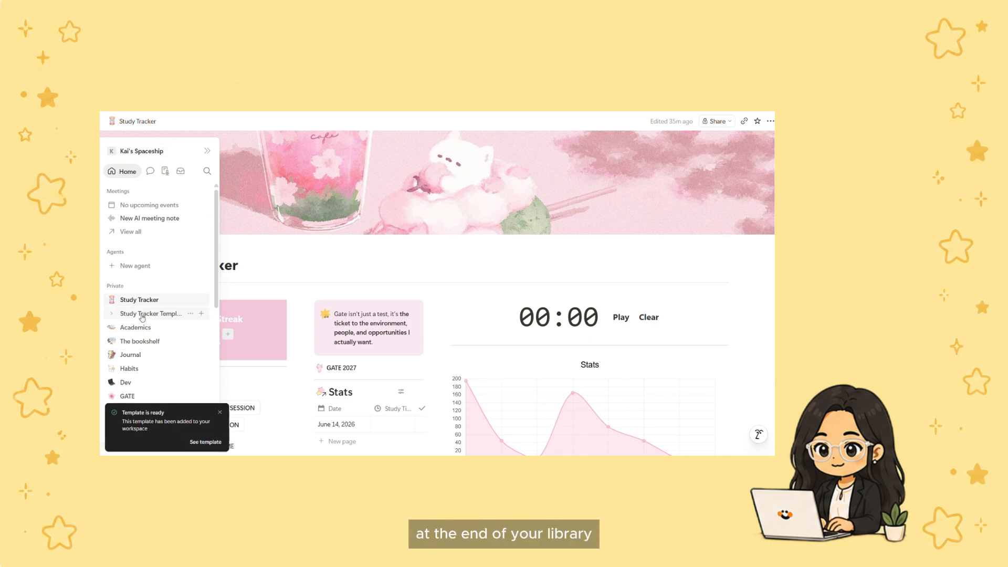
{"action": "scroll", "coordinate": [144, 336], "scroll_direction": "down", "scroll_amount": 1}
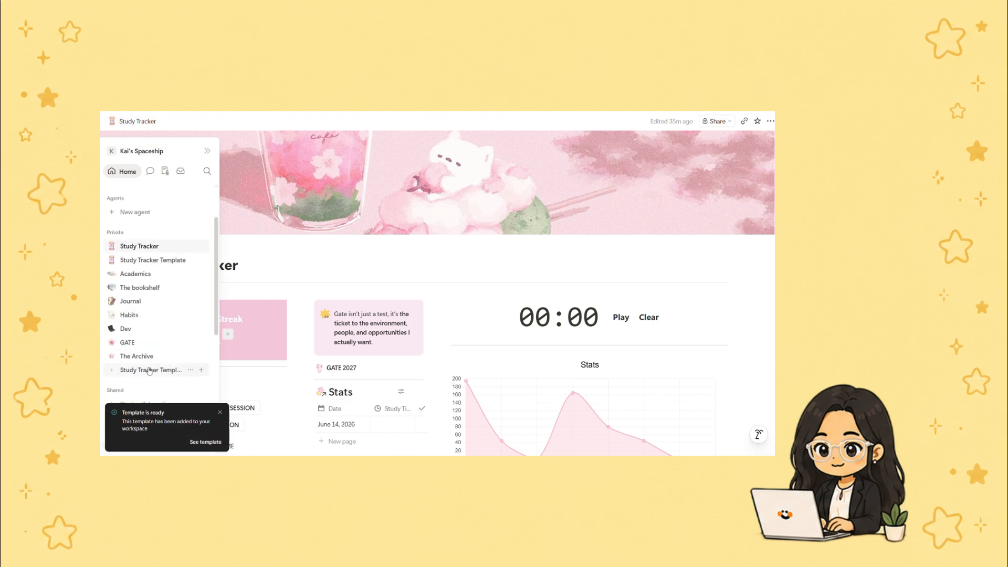
{"action": "left_click", "coordinate": [176, 373]}
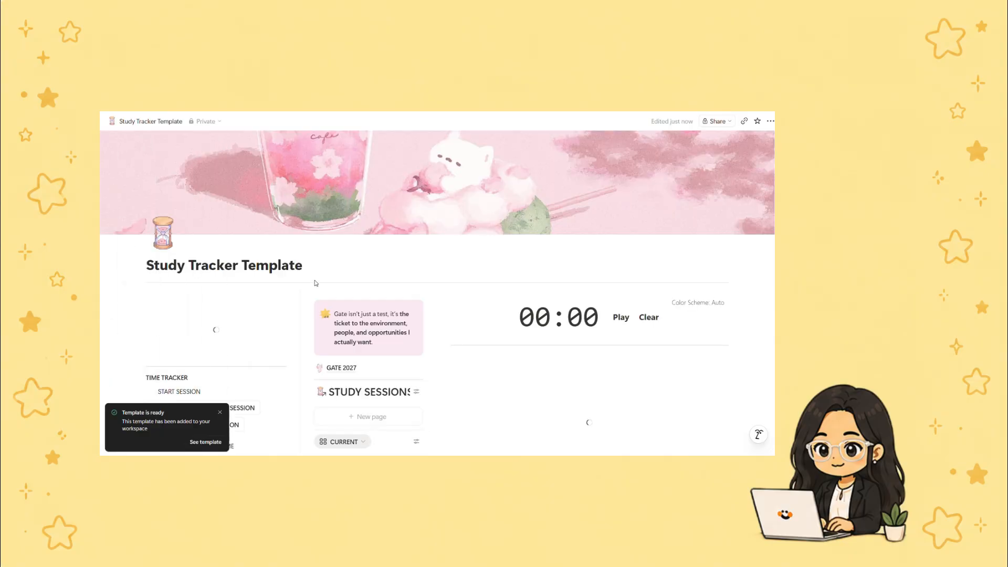
{"action": "scroll", "coordinate": [318, 273], "scroll_direction": "down", "scroll_amount": 4}
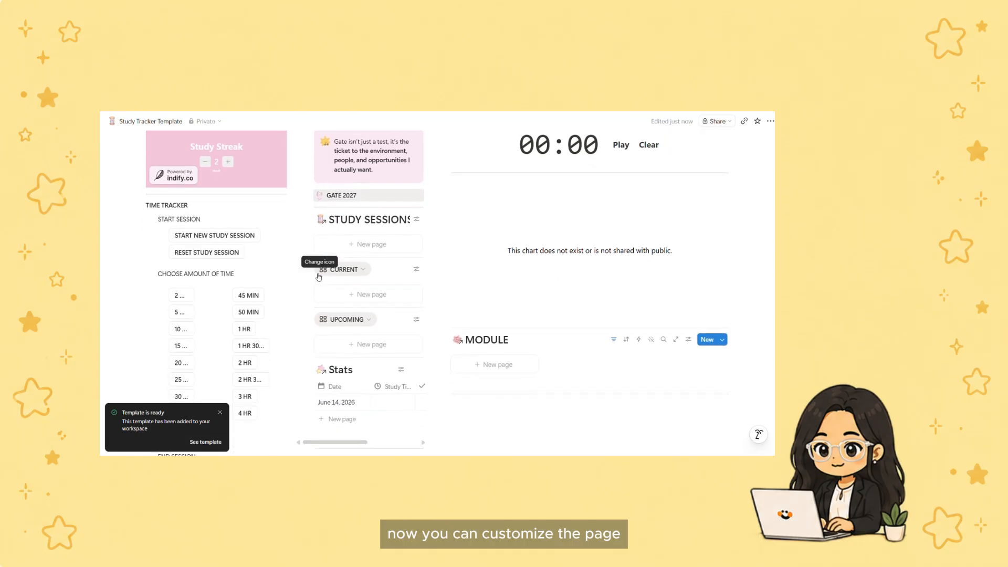
{"action": "scroll", "coordinate": [318, 274], "scroll_direction": "down", "scroll_amount": 3}
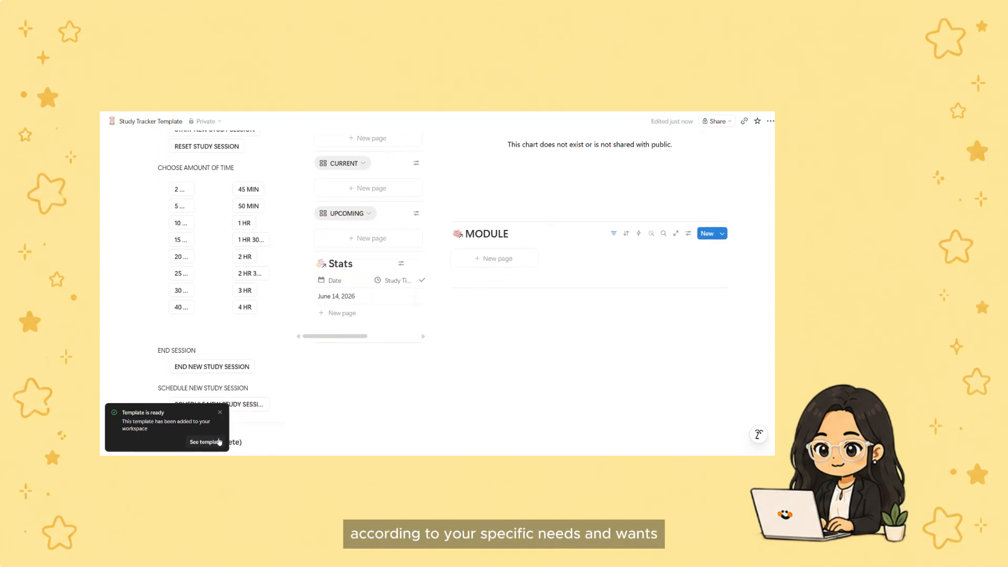
{"action": "left_click", "coordinate": [213, 445]}
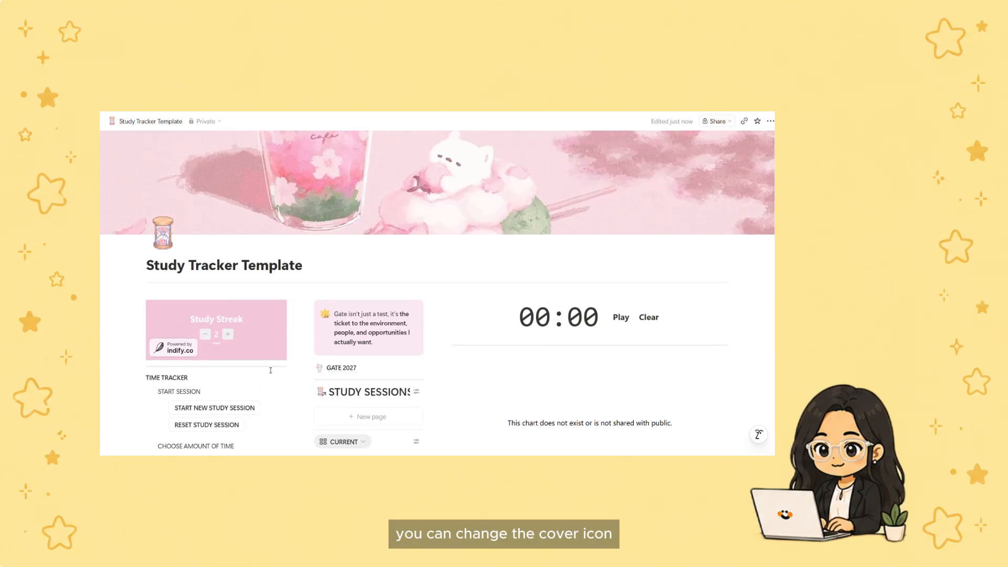
Step: Rename the duplicated Study Tracker Template page as My Study Tracker
{"action": "left_click", "coordinate": [307, 263]}
{"action": "key", "text": "BackSpace"}
{"action": "key", "text": "BackSpace"}
{"action": "key", "text": "BackSpace"}
{"action": "key", "text": "BackSpace"}
{"action": "key", "text": "BackSpace"}
{"action": "key", "text": "BackSpace"}
{"action": "key", "text": "BackSpace"}
{"action": "key", "text": "BackSpace"}
{"action": "key", "text": "BackSpace"}
{"action": "key", "text": "BackSpace"}
{"action": "key", "text": "BackSpace"}
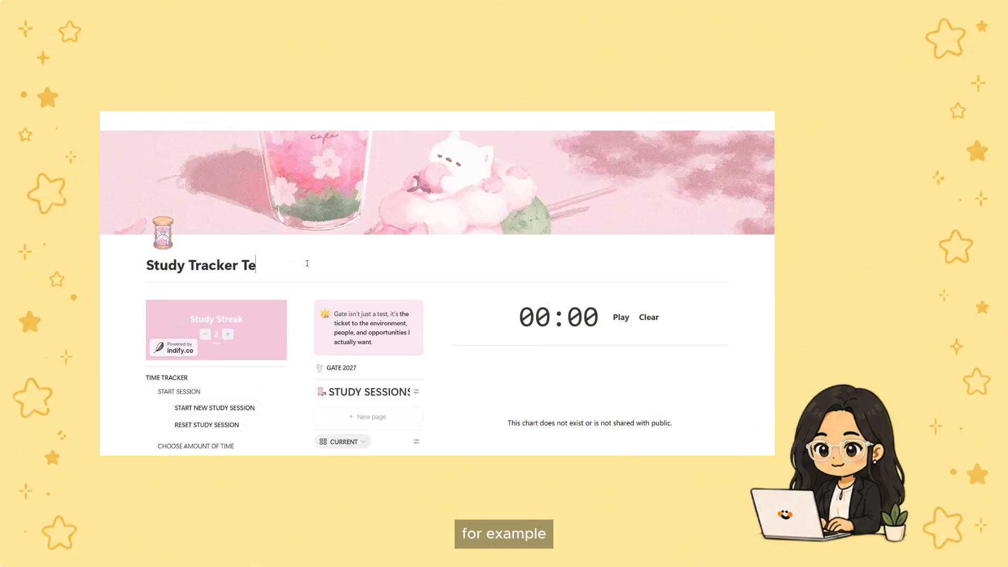
{"action": "key", "text": "BackSpace"}
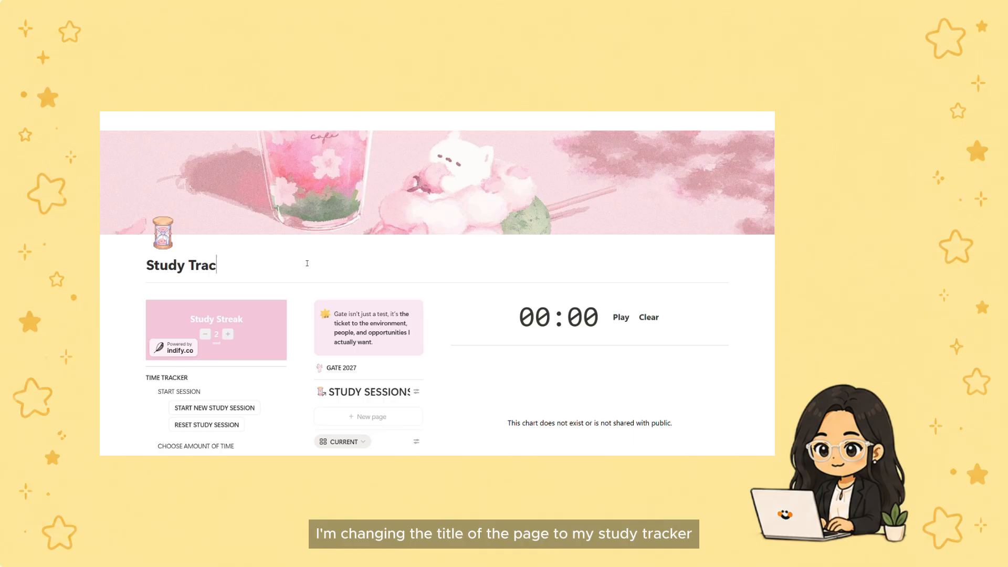
{"action": "type", "text": "ker"}
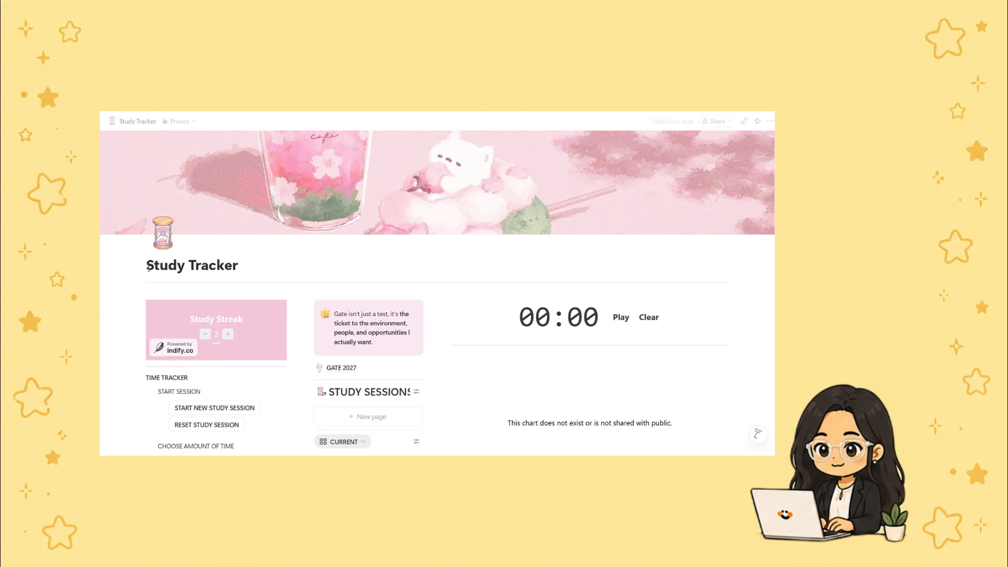
{"action": "type", "text": "My"}
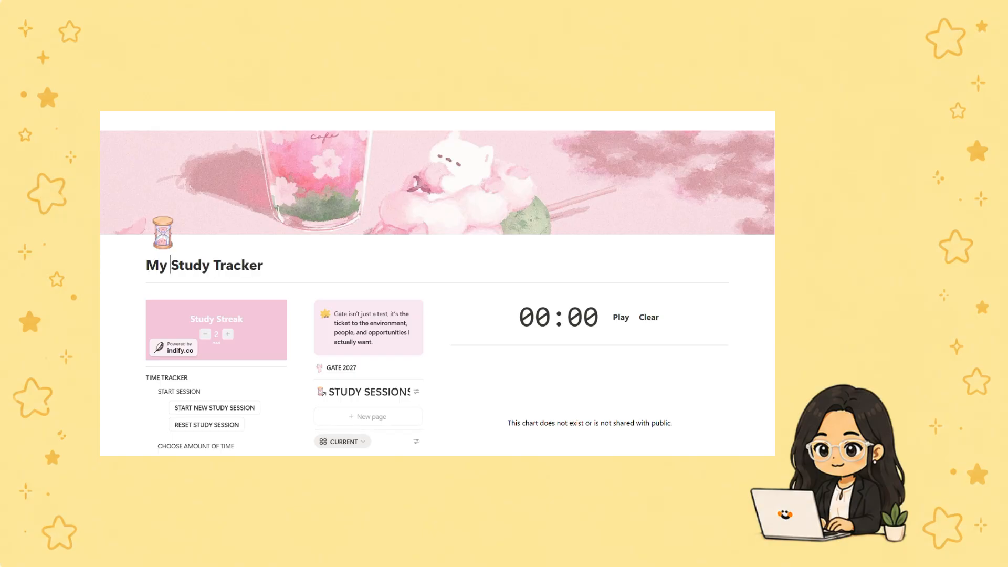
{"action": "left_click", "coordinate": [290, 269]}
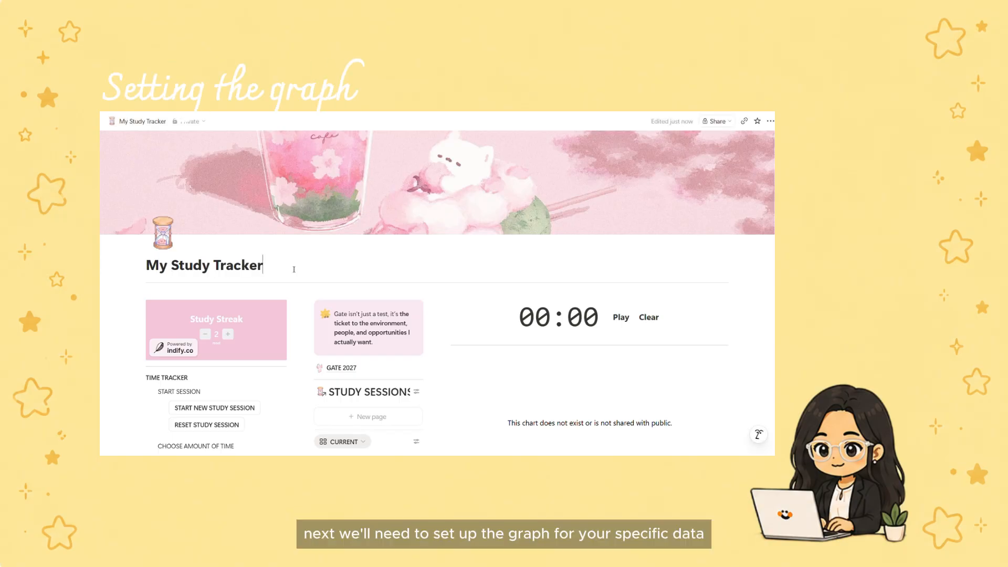
Step: Switch to the browser, search Google for chartbase, open the ChartBase site and sign in with Google
{"action": "scroll", "coordinate": [351, 278], "scroll_direction": "down", "scroll_amount": 4}
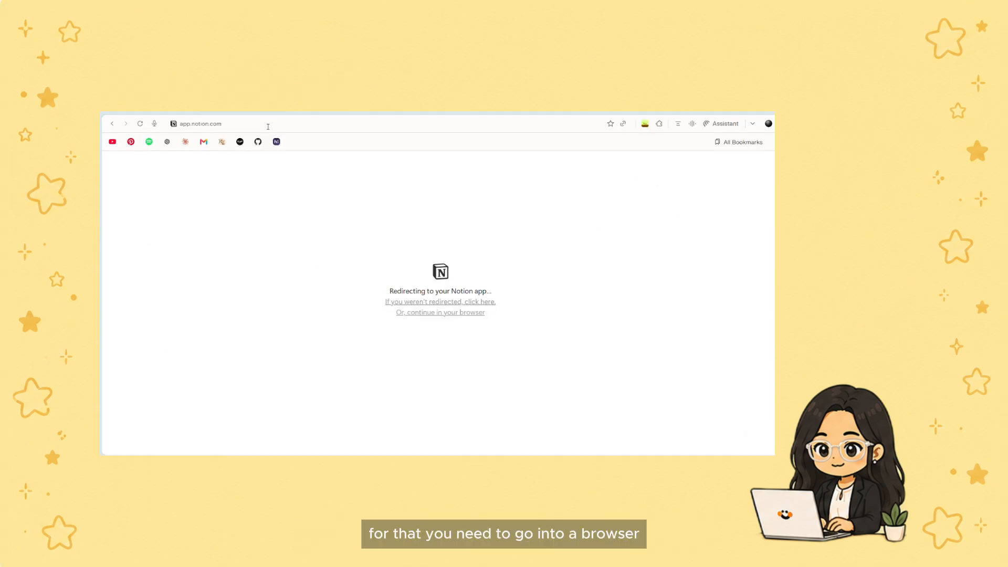
{"action": "left_click", "coordinate": [268, 127]}
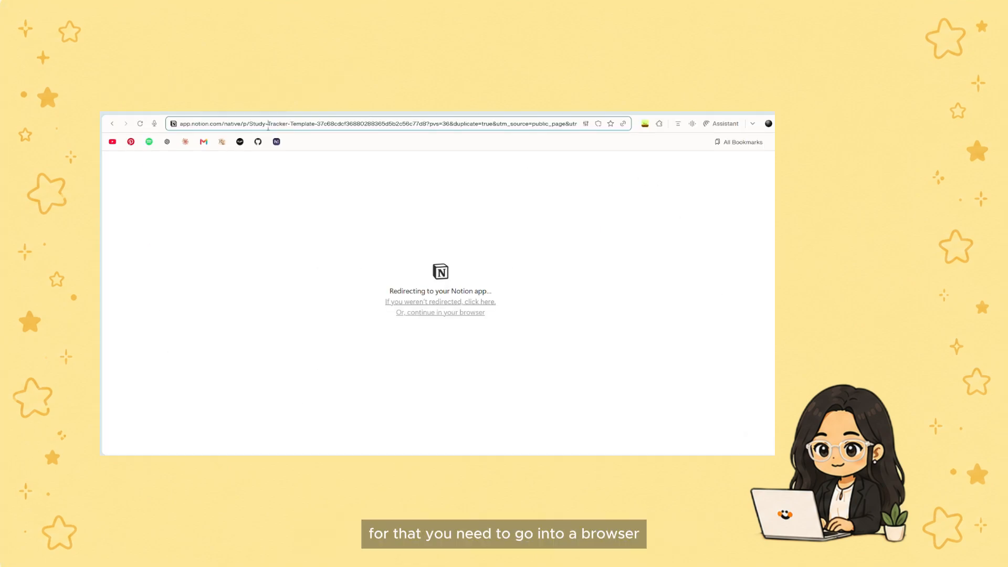
{"action": "key", "text": "BackSpace"}
{"action": "type", "text": "chartbase"}
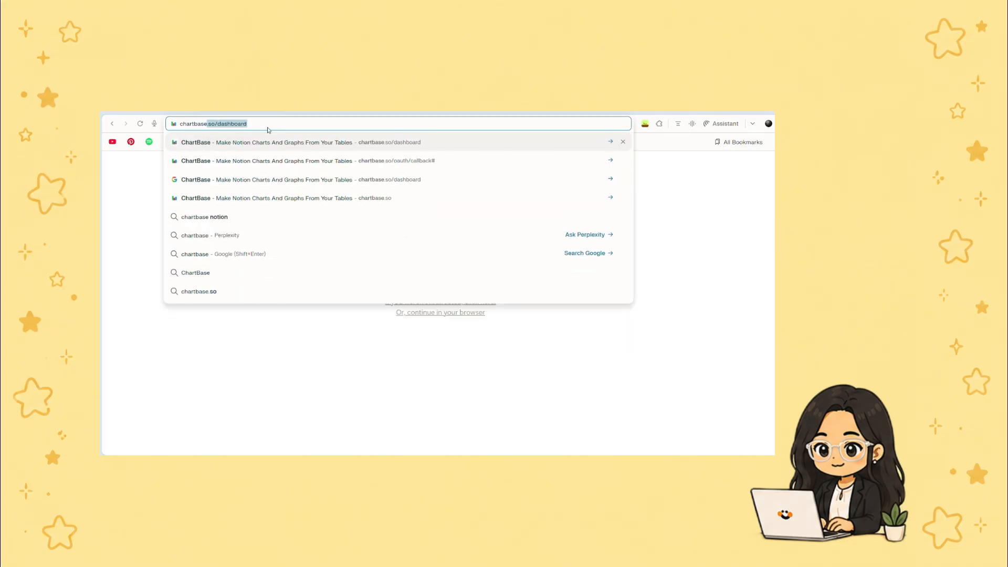
{"action": "left_click", "coordinate": [336, 255]}
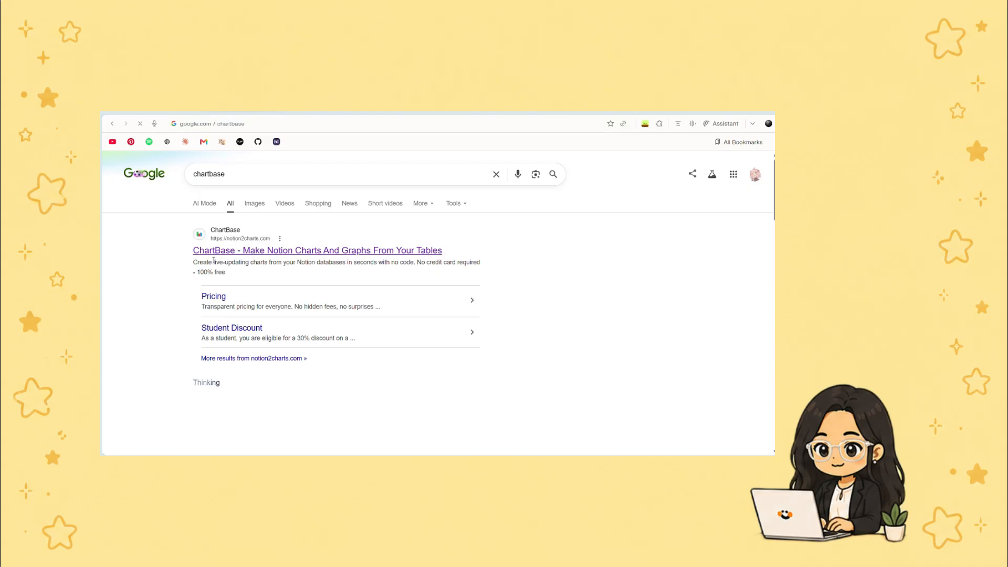
{"action": "left_click", "coordinate": [355, 254]}
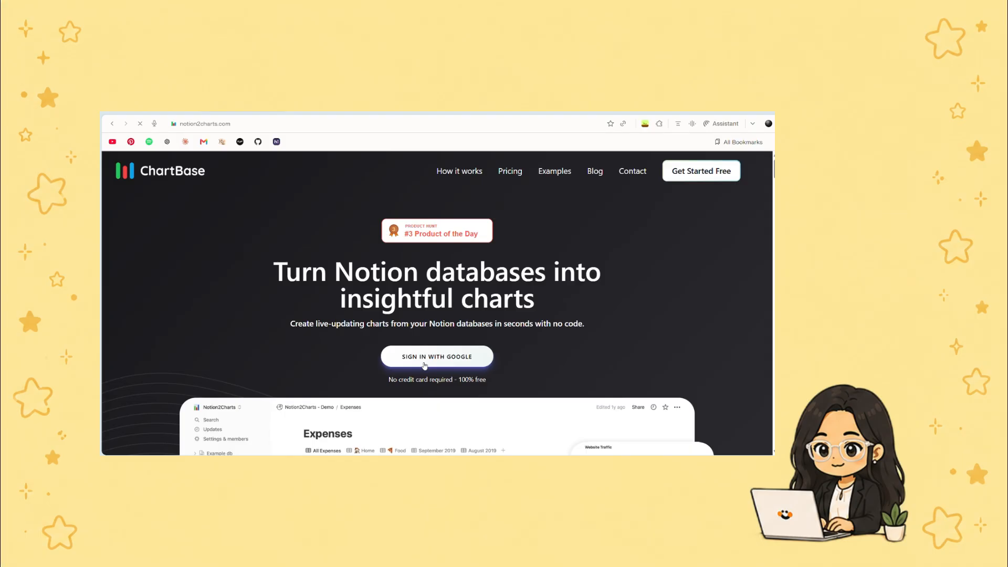
{"action": "left_click", "coordinate": [425, 357]}
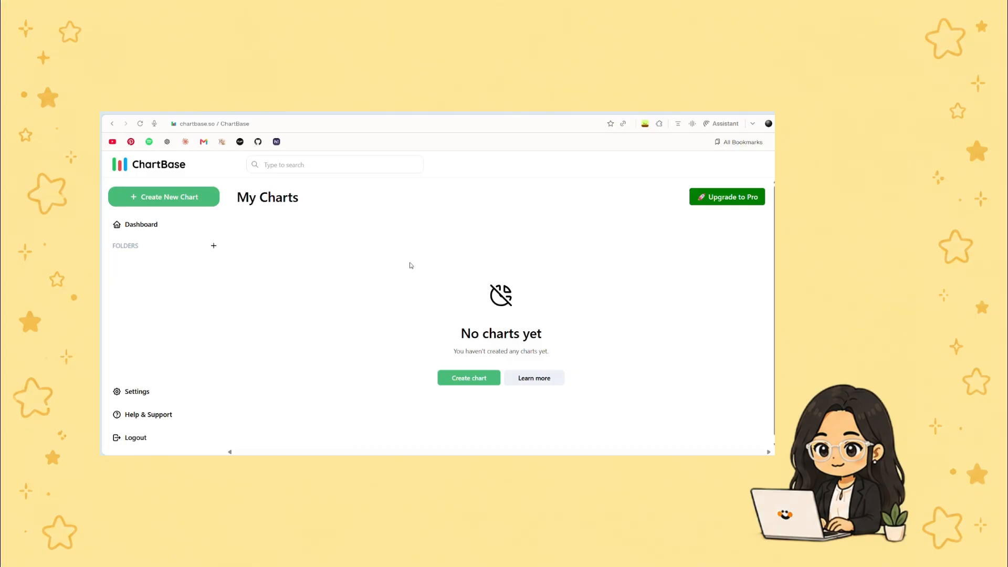
Step: Start a new line chart in ChartBase and search the Notion databases for Stats
{"action": "left_click", "coordinate": [452, 383]}
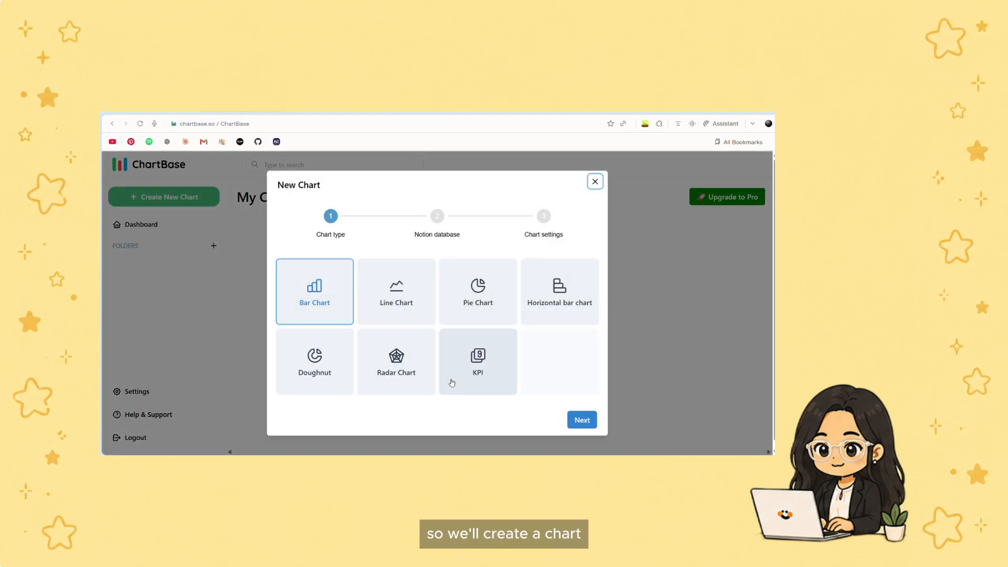
{"action": "left_click", "coordinate": [396, 292]}
{"action": "left_click", "coordinate": [578, 421]}
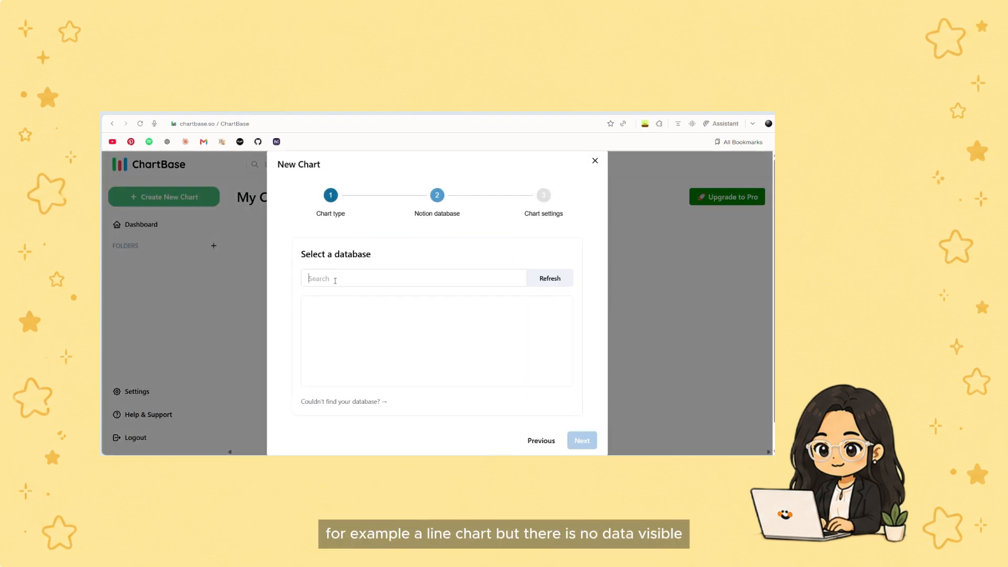
{"action": "type", "text": "s"}
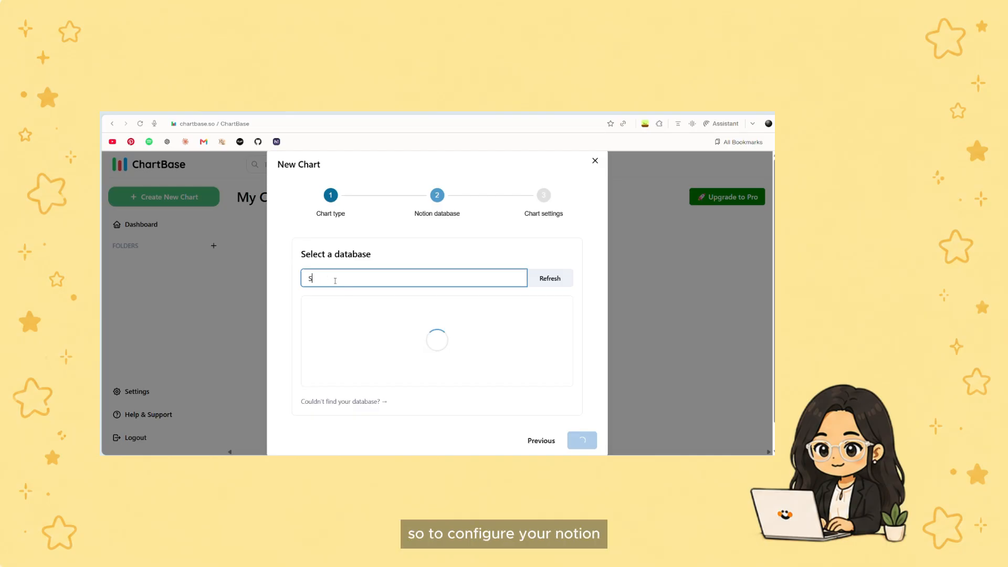
{"action": "type", "text": "tats"}
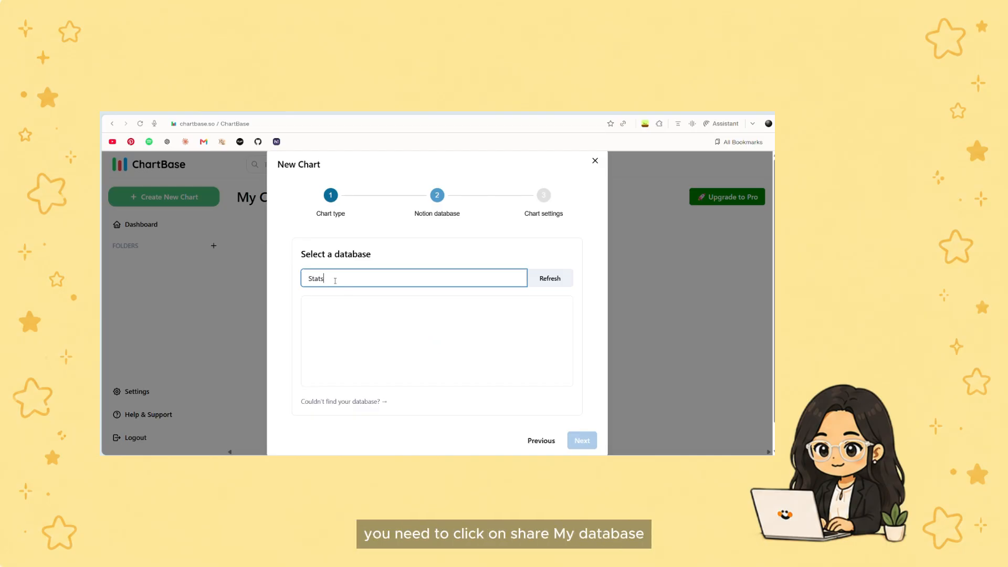
Step: Share the Notion database with ChartBase by allowing it access to the private My Study Tracker page
{"action": "left_click", "coordinate": [350, 402]}
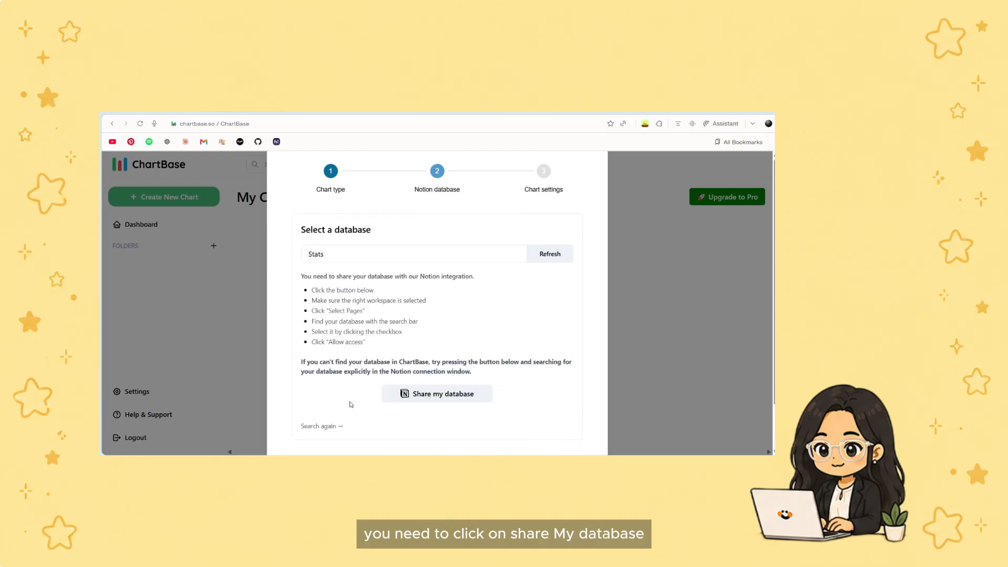
{"action": "left_click", "coordinate": [439, 403]}
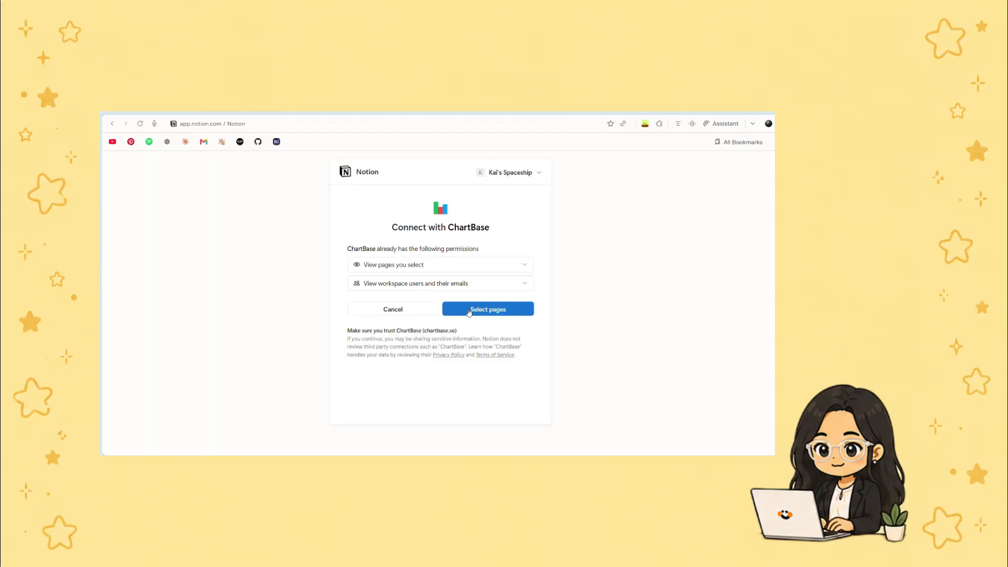
{"action": "left_click", "coordinate": [473, 310]}
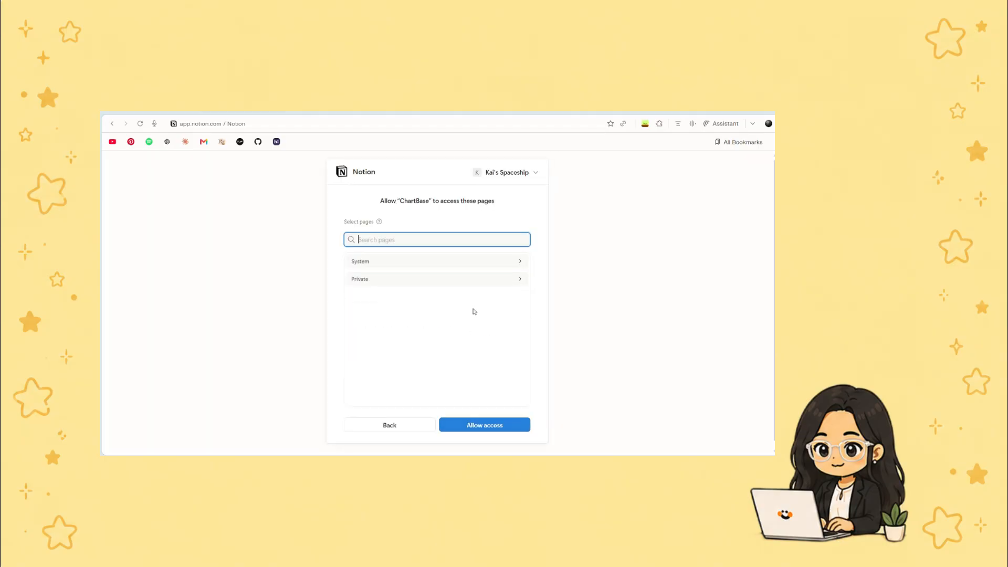
{"action": "left_click", "coordinate": [436, 284]}
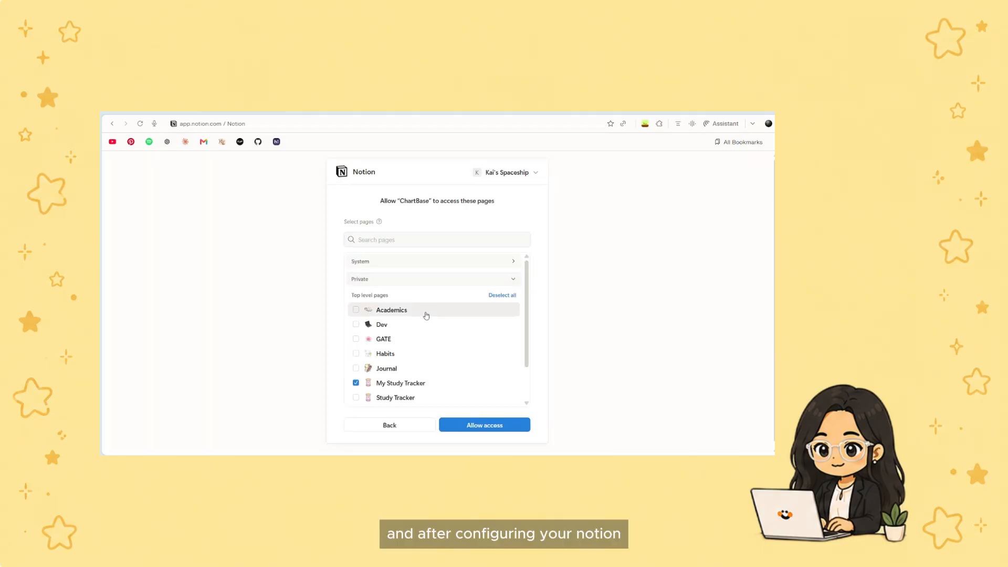
{"action": "left_click", "coordinate": [464, 425]}
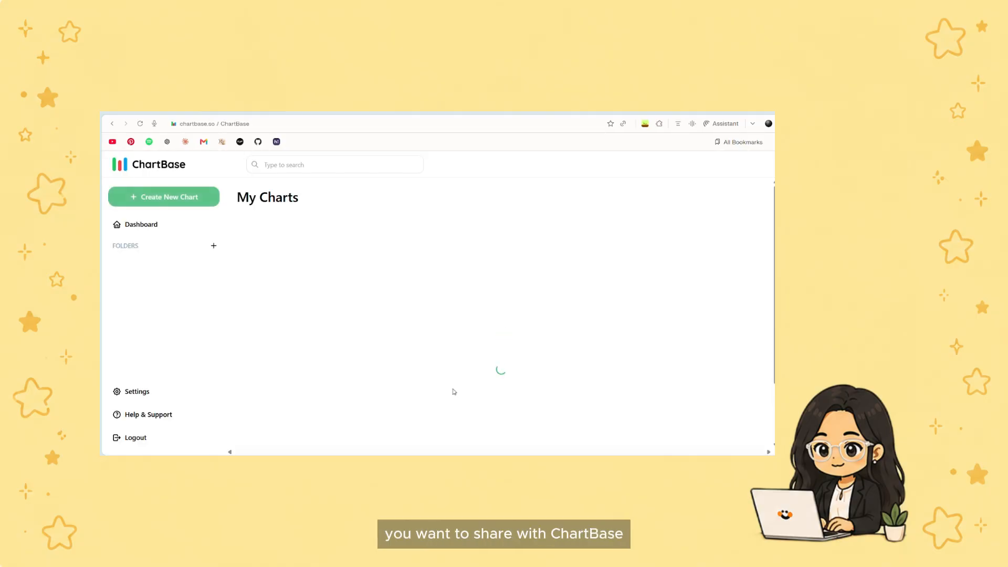
Step: Start a new line chart based on the Stats database and proceed to its chart settings
{"action": "left_click", "coordinate": [460, 384]}
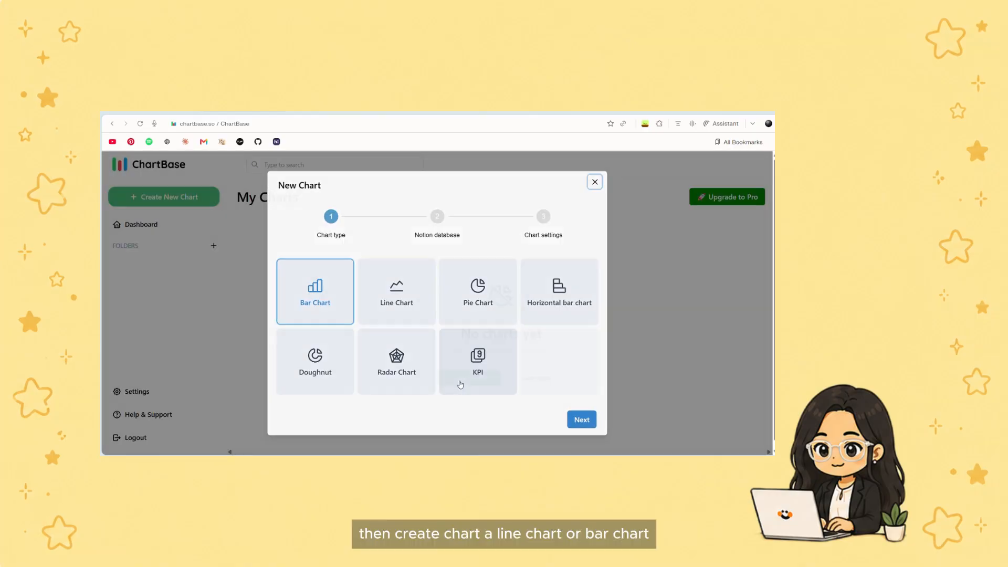
{"action": "left_click", "coordinate": [396, 292]}
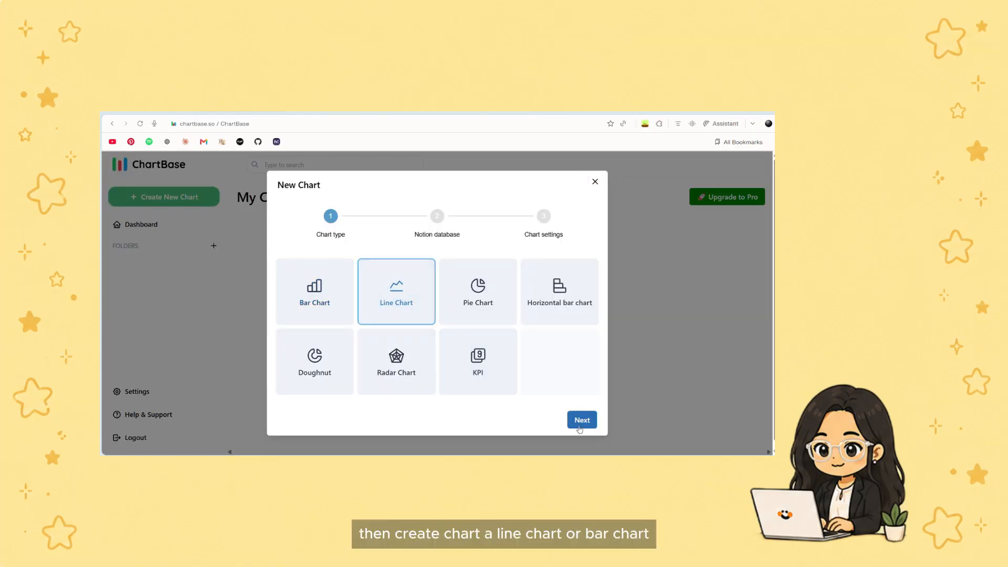
{"action": "left_click", "coordinate": [582, 420]}
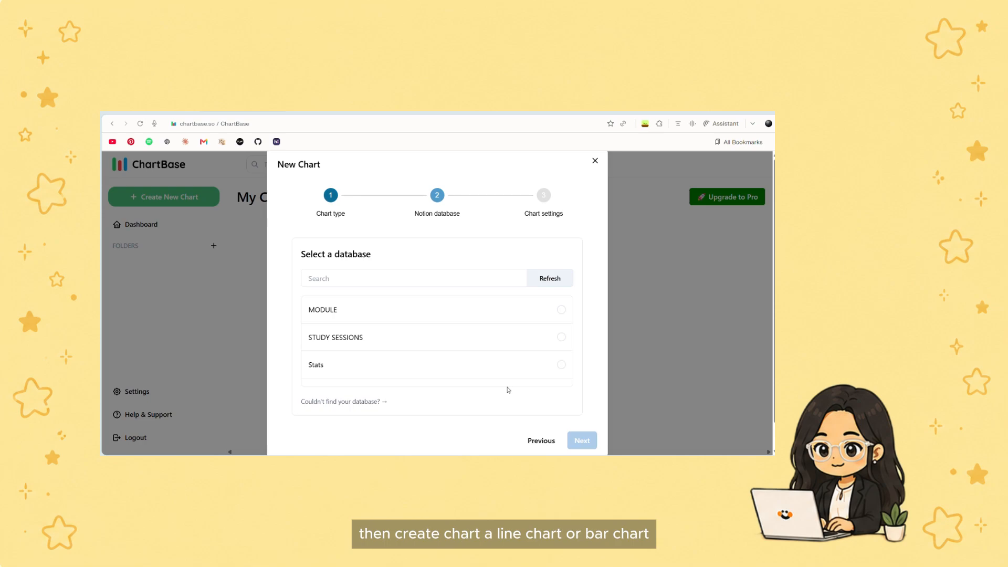
{"action": "left_click", "coordinate": [426, 362]}
{"action": "left_click", "coordinate": [581, 440]}
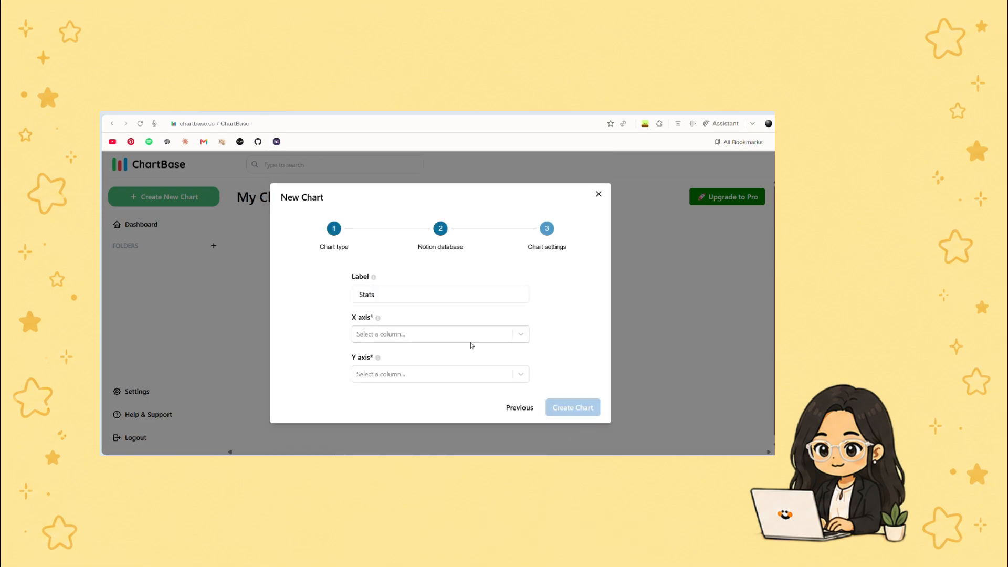
Step: Assign Date to the X axis and Study Time (min) to the Y axis, and create the chart
{"action": "left_click", "coordinate": [469, 336]}
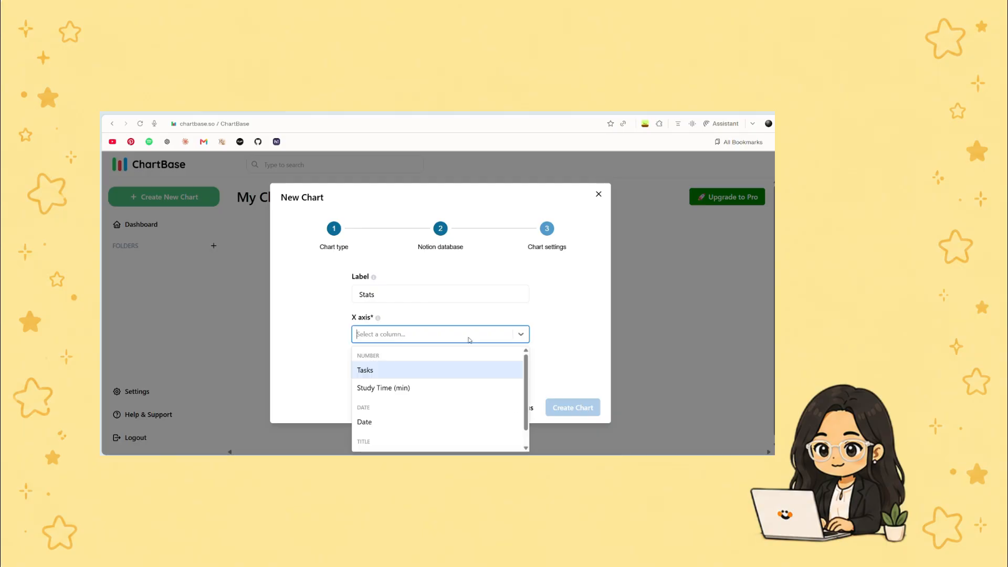
{"action": "left_click", "coordinate": [439, 427]}
{"action": "left_click", "coordinate": [428, 374]}
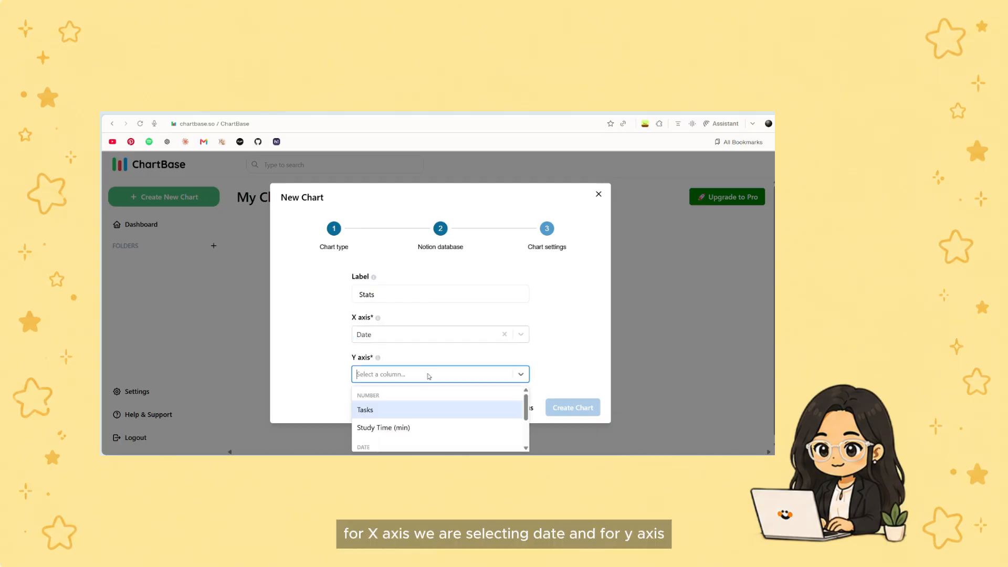
{"action": "left_click", "coordinate": [426, 426]}
{"action": "left_click", "coordinate": [561, 412]}
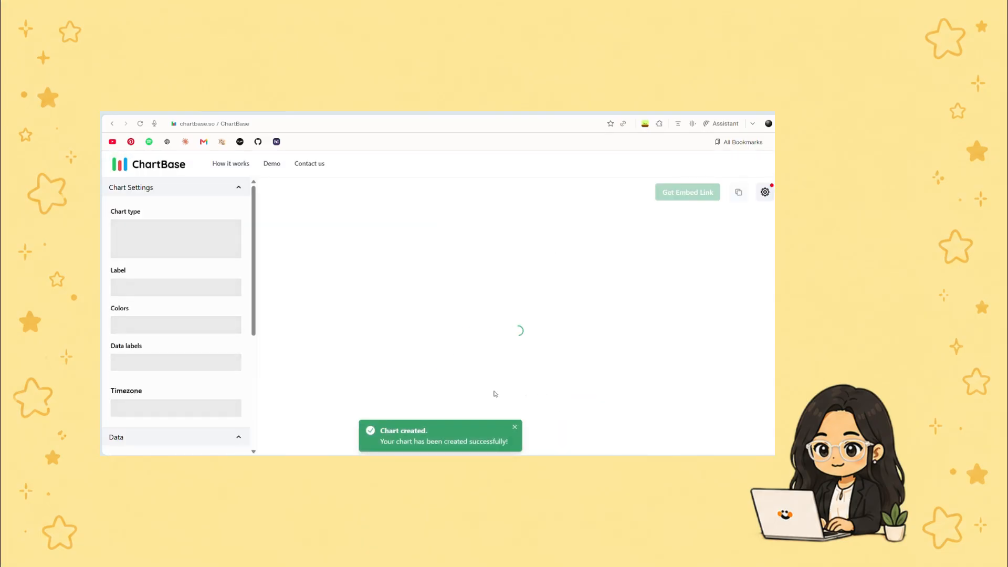
{"action": "left_click", "coordinate": [515, 427]}
Step: Give the Stats chart a single custom line colour of light pink, FDAEBF
{"action": "left_click", "coordinate": [165, 350]}
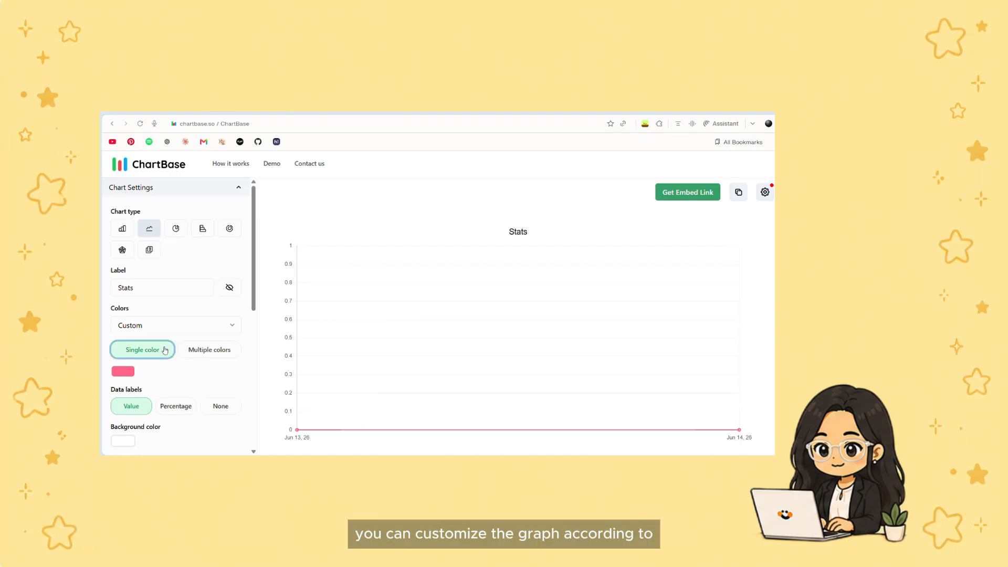
{"action": "left_click", "coordinate": [116, 372]}
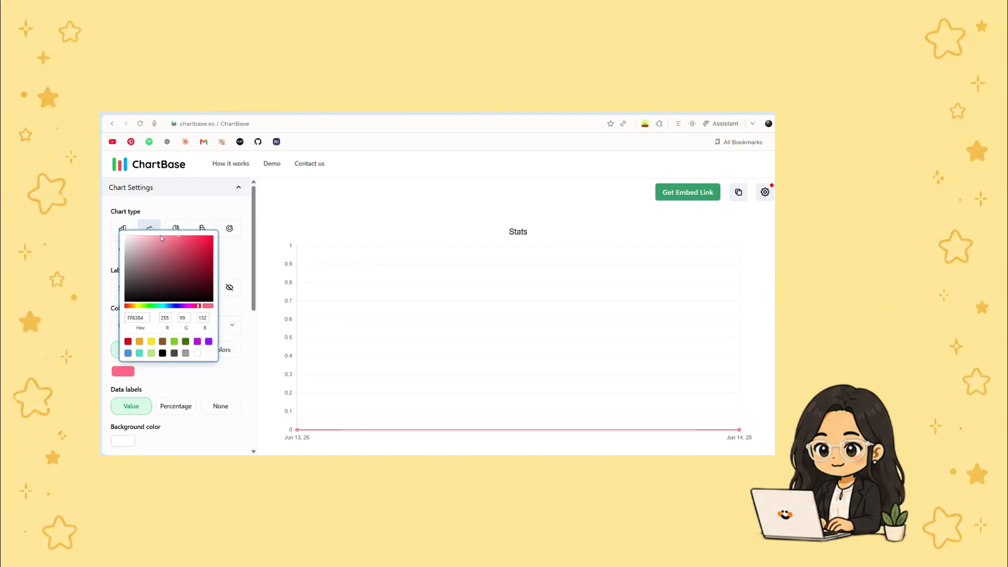
{"action": "left_click", "coordinate": [159, 236]}
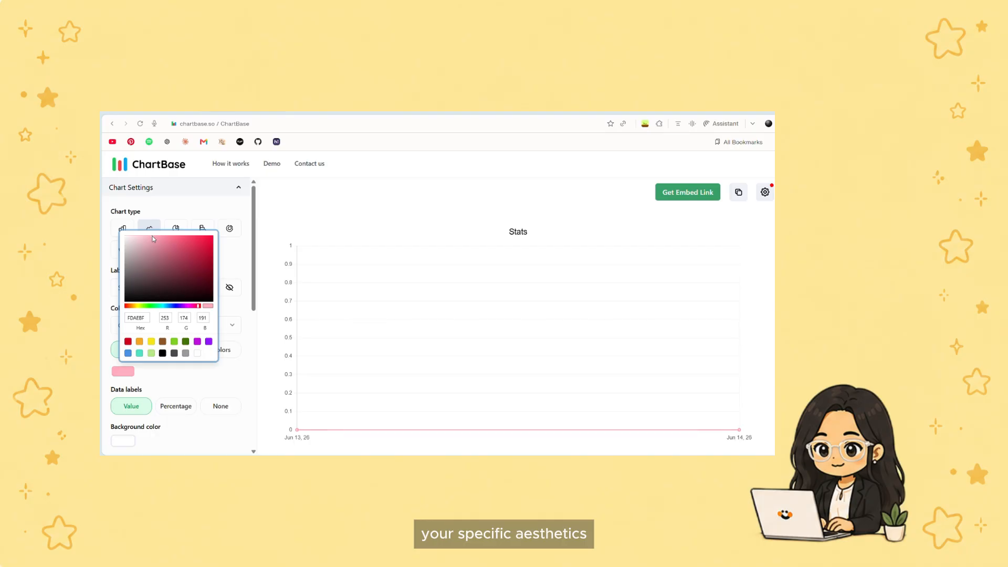
{"action": "left_click", "coordinate": [233, 393]}
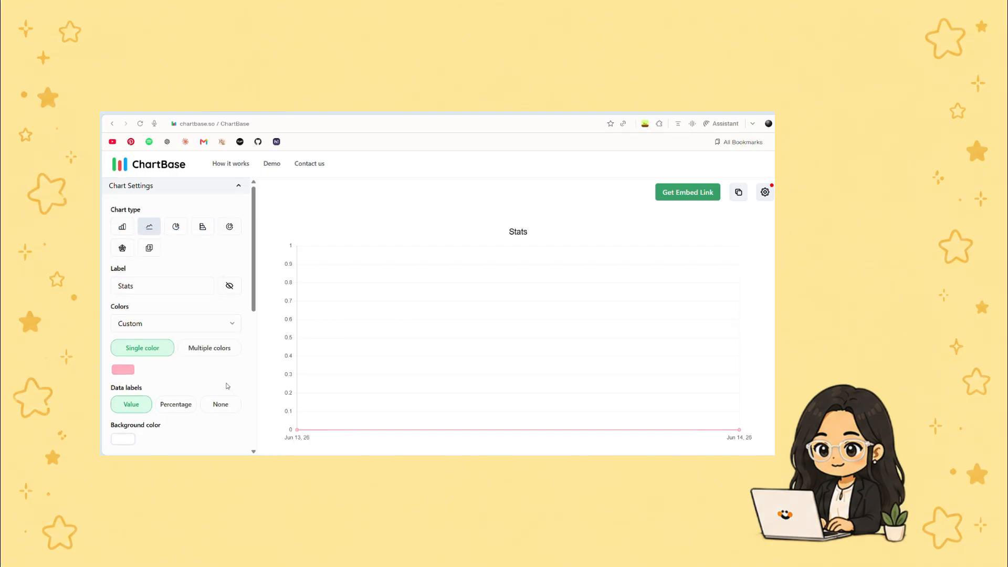
Step: Add a filter on the Date property to the Stats chart
{"action": "scroll", "coordinate": [231, 391], "scroll_direction": "down", "scroll_amount": 5}
{"action": "scroll", "coordinate": [227, 386], "scroll_direction": "down", "scroll_amount": 1}
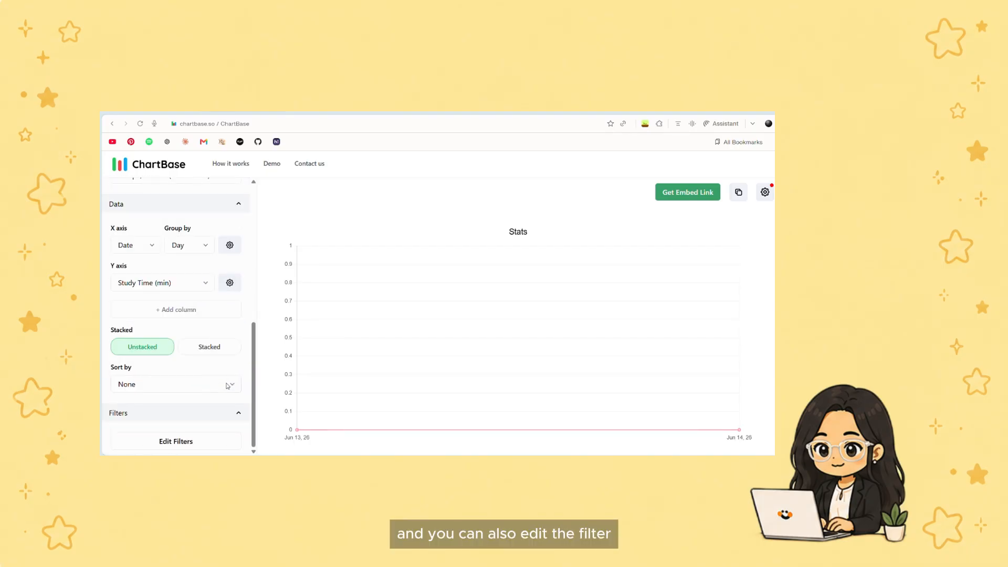
{"action": "left_click", "coordinate": [181, 440]}
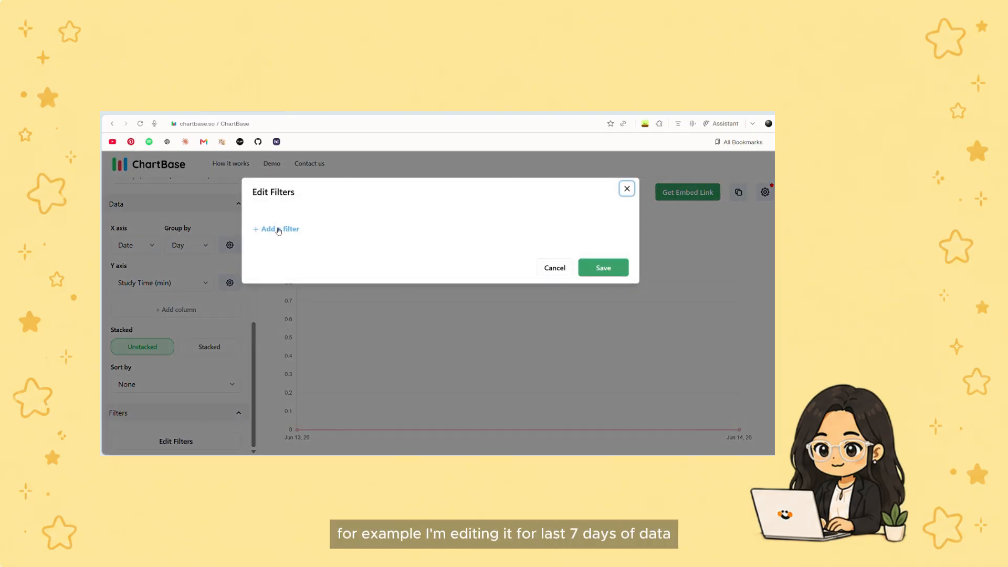
{"action": "left_click", "coordinate": [279, 230]}
{"action": "left_click", "coordinate": [377, 232]}
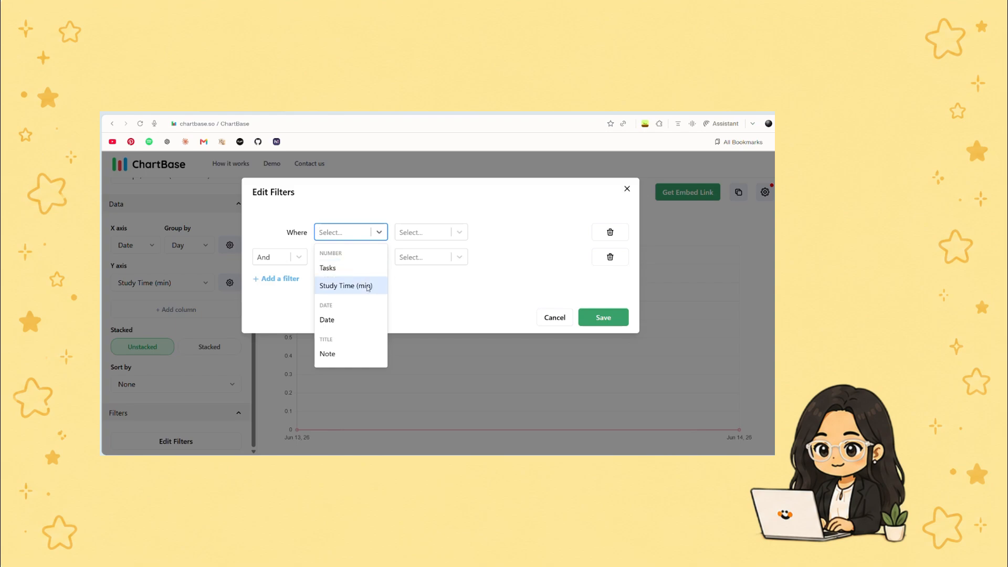
{"action": "left_click", "coordinate": [364, 317]}
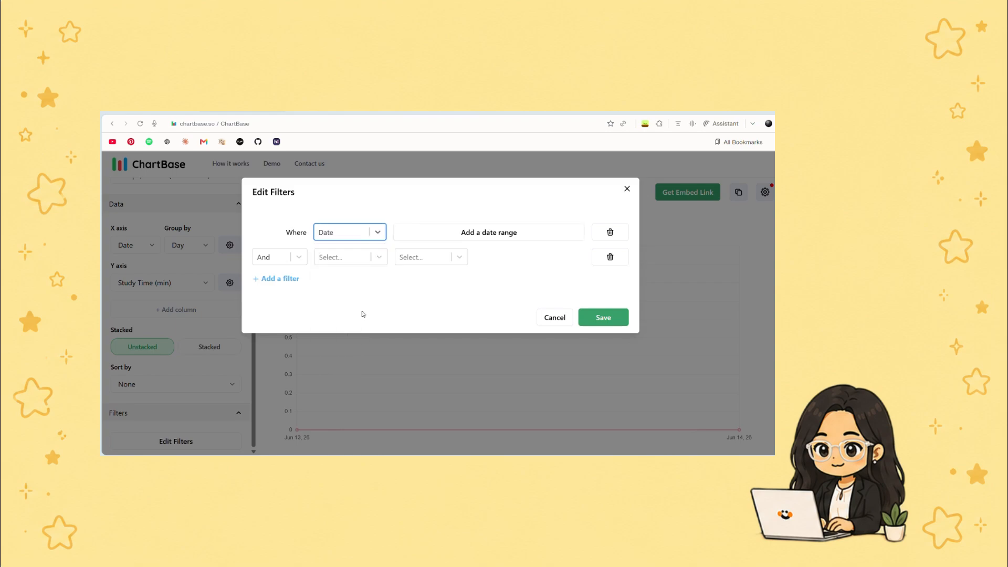
Step: Limit the Date filter to the dynamic range Last 7 days and save the chart's filters
{"action": "left_click", "coordinate": [468, 232]}
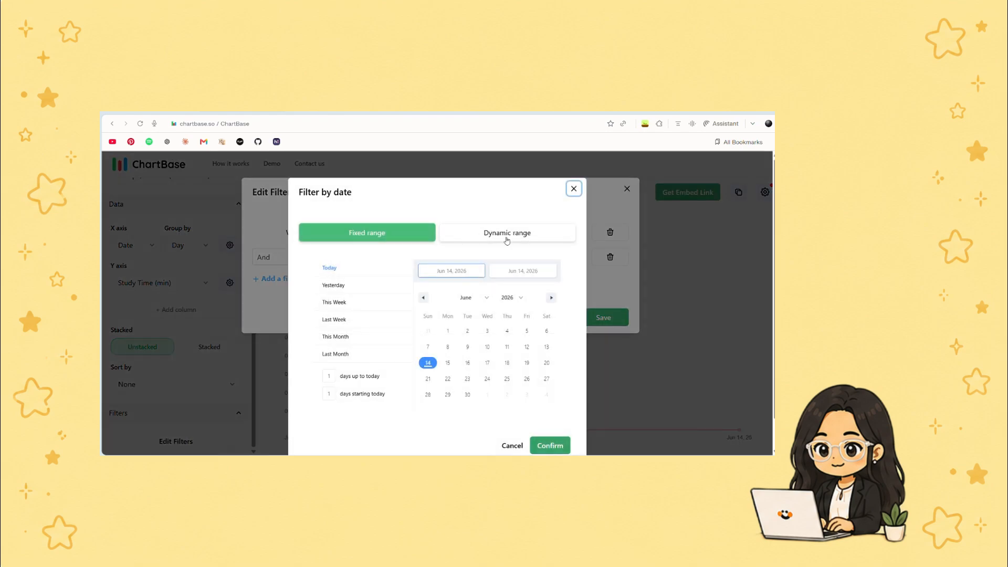
{"action": "left_click", "coordinate": [507, 239]}
{"action": "left_click", "coordinate": [508, 293]}
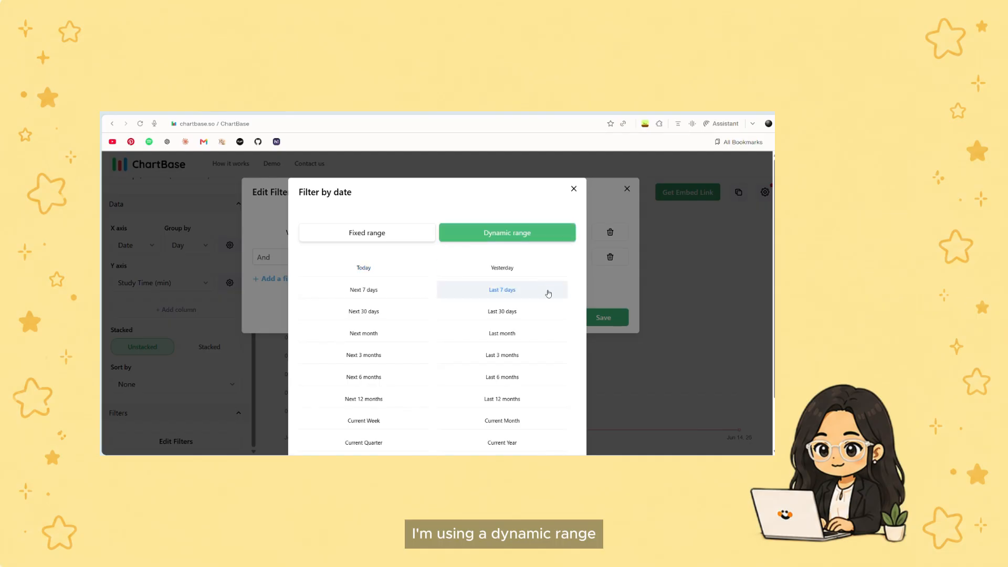
{"action": "scroll", "coordinate": [544, 311], "scroll_direction": "down", "scroll_amount": 2}
{"action": "left_click", "coordinate": [560, 419]}
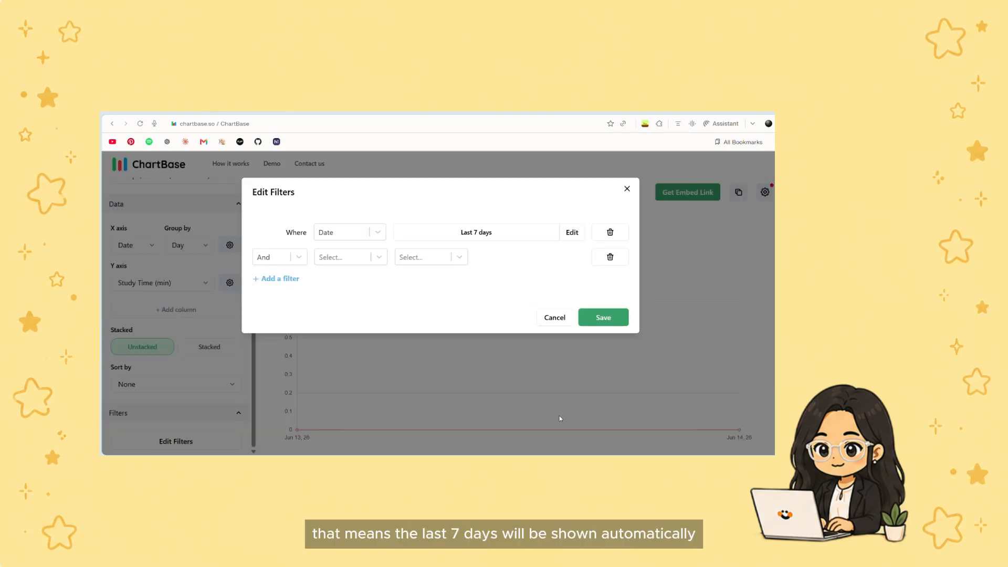
{"action": "left_click", "coordinate": [594, 321]}
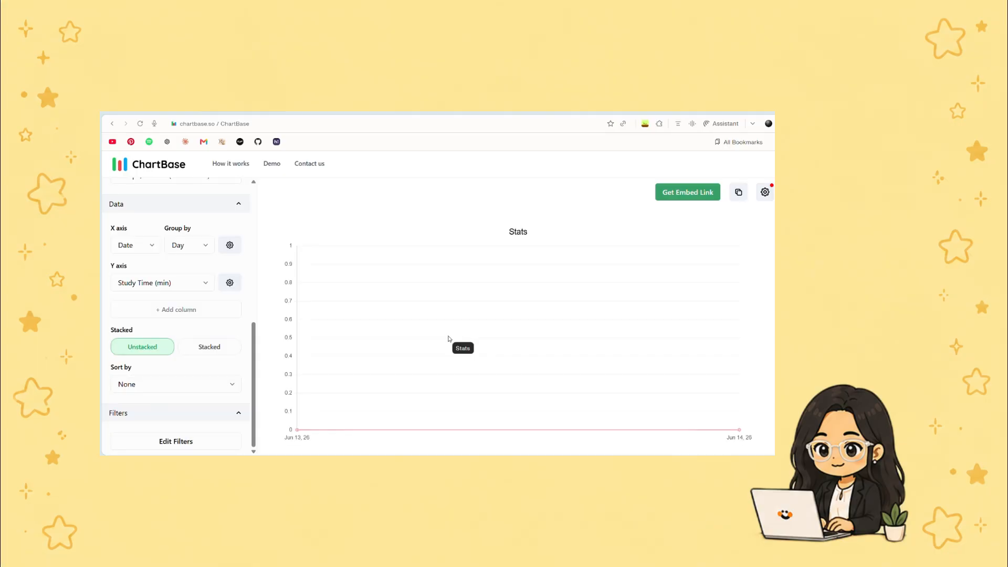
Step: Copy the Stats chart's public embed link for Notion
{"action": "left_click", "coordinate": [664, 193]}
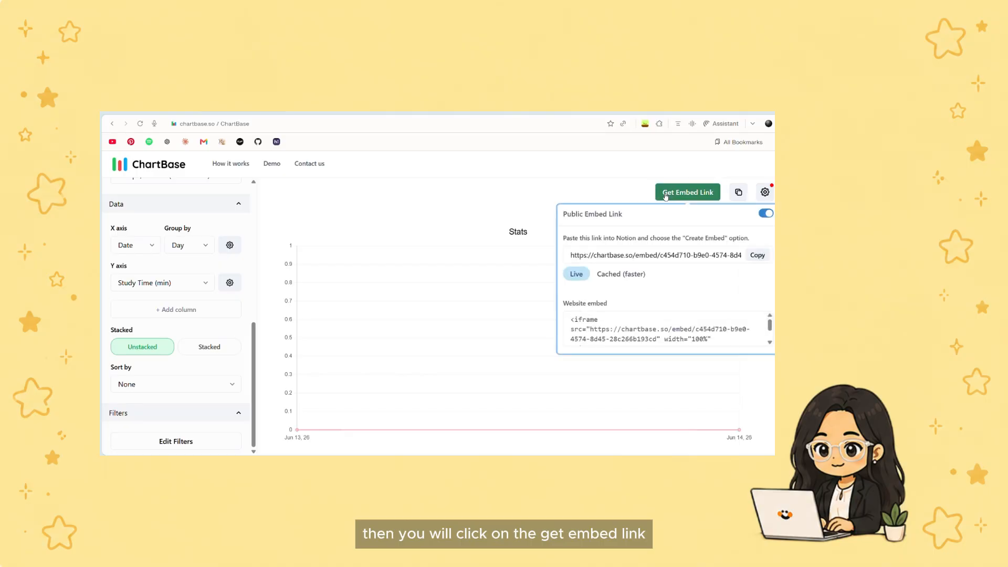
{"action": "left_click", "coordinate": [757, 255]}
{"action": "left_click", "coordinate": [530, 288]}
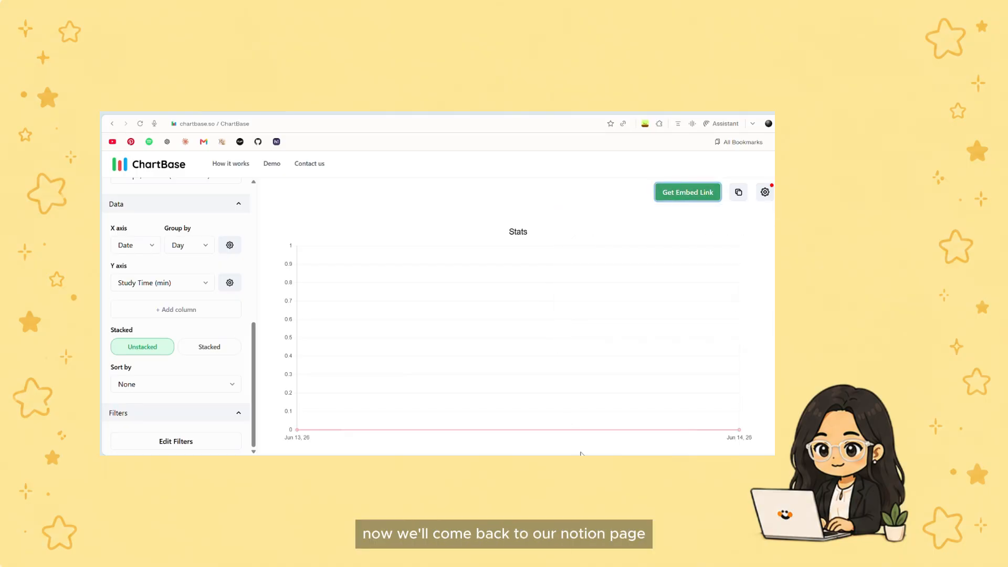
Step: Switch to the My Study Tracker page in Notion and replace the broken chart embed's link with the copied ChartBase link
{"action": "mouse_move", "coordinate": [471, 465]}
{"action": "left_click", "coordinate": [470, 420]}
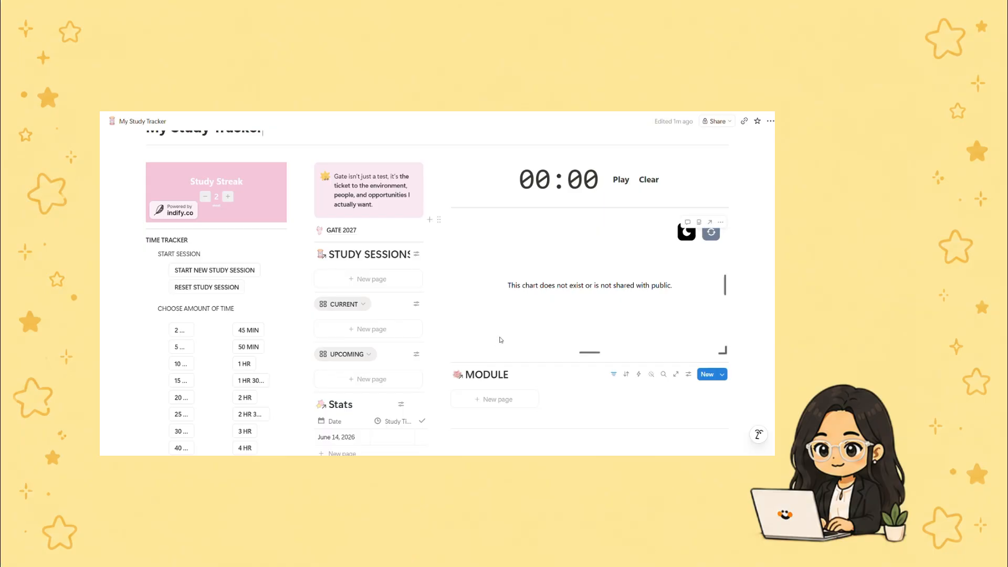
{"action": "left_click", "coordinate": [720, 222]}
{"action": "left_click", "coordinate": [687, 261]}
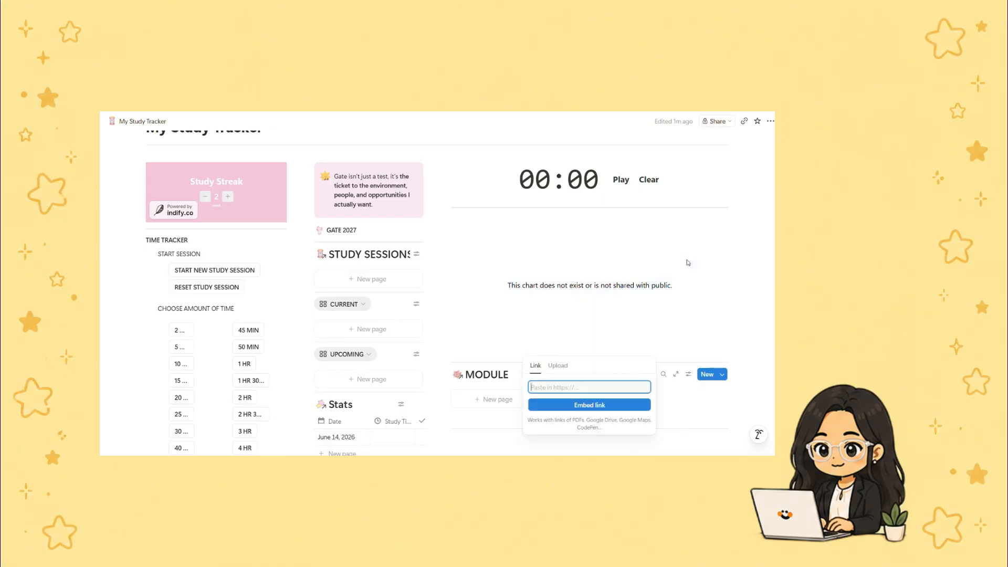
{"action": "key", "text": "ctrl+v"}
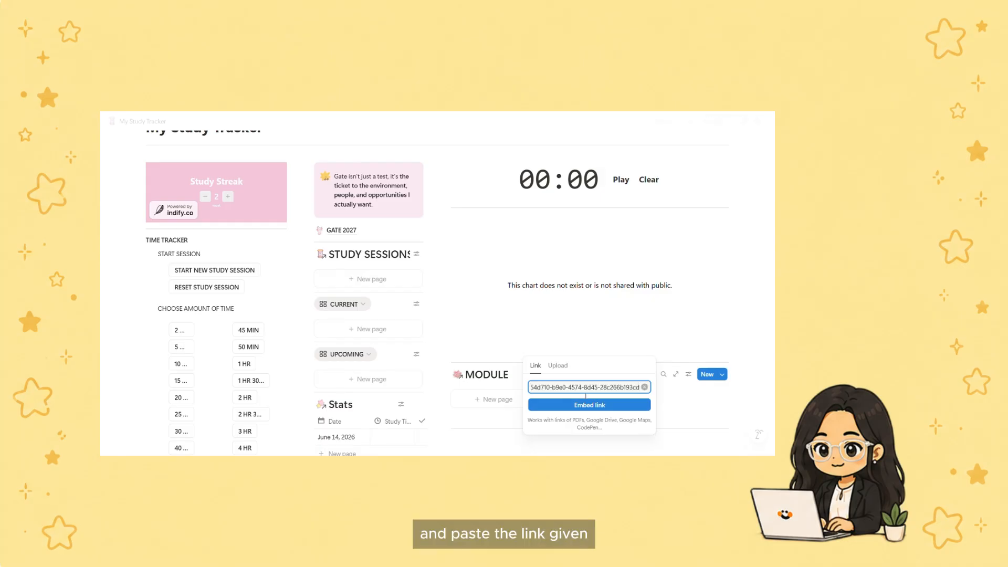
{"action": "left_click", "coordinate": [585, 400]}
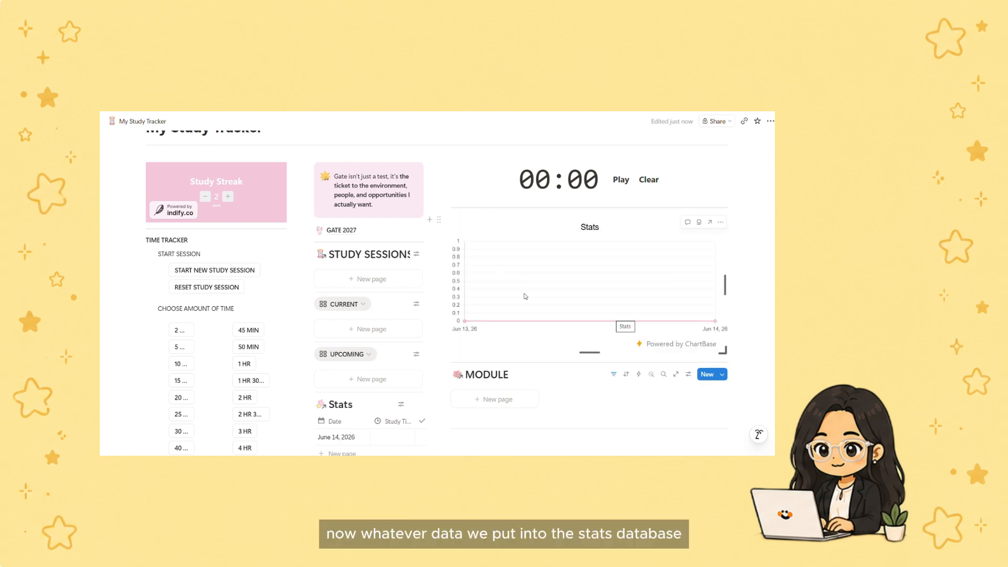
Step: Enter a study time of 50 for June 14, 2026 in the Stats database and refresh the embedded chart
{"action": "scroll", "coordinate": [391, 381], "scroll_direction": "down", "scroll_amount": 2}
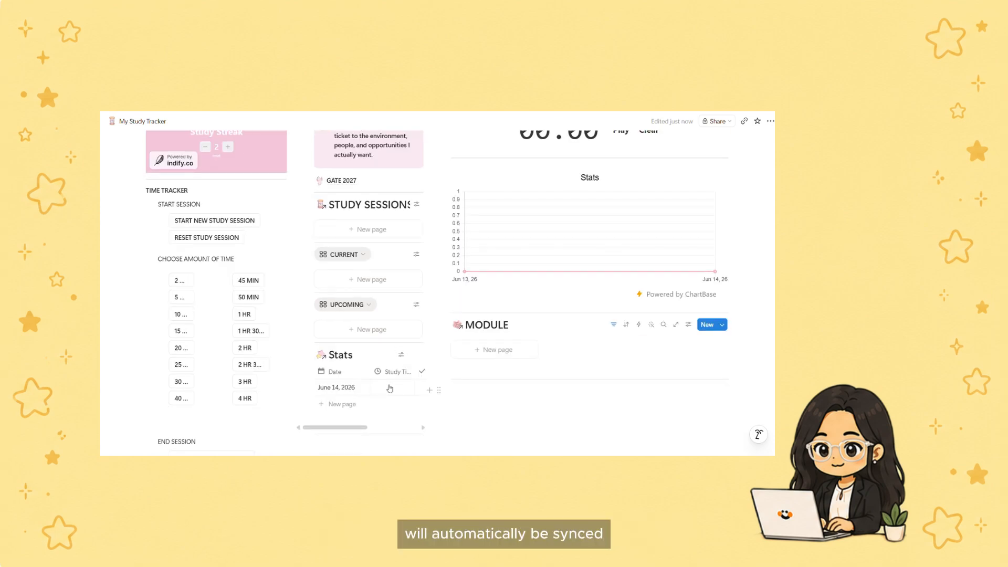
{"action": "left_click", "coordinate": [390, 389]}
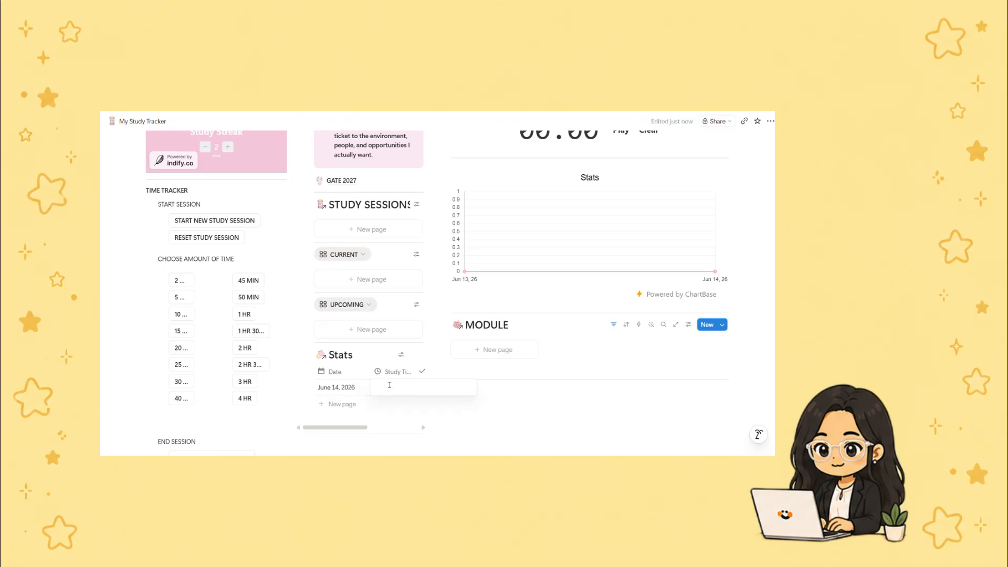
{"action": "type", "text": "50"}
{"action": "key", "text": "Return"}
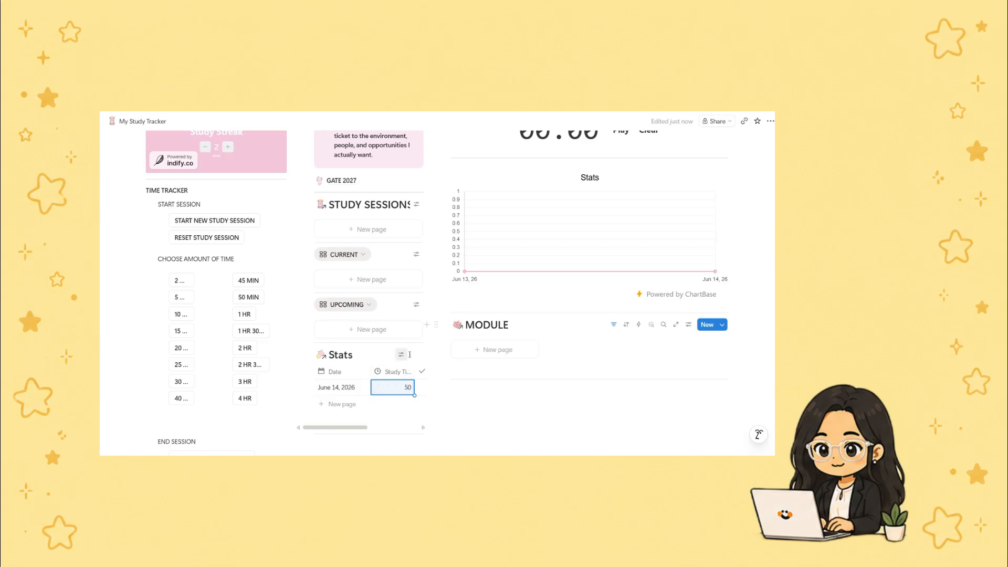
{"action": "left_click", "coordinate": [711, 182]}
{"action": "scroll", "coordinate": [715, 231], "scroll_direction": "up", "scroll_amount": 1}
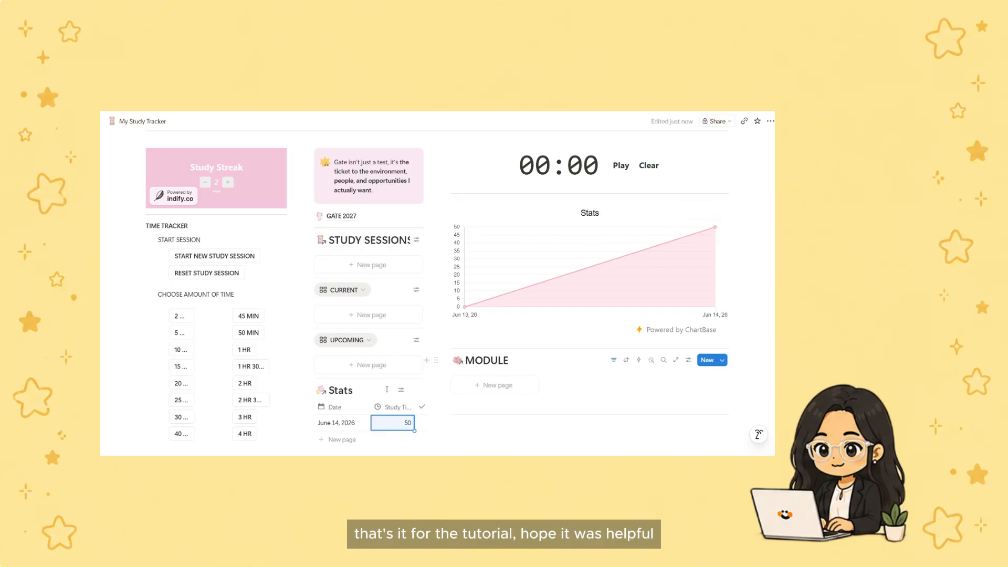
{"action": "scroll", "coordinate": [387, 389], "scroll_direction": "down", "scroll_amount": 3}
{"action": "scroll", "coordinate": [387, 391], "scroll_direction": "up", "scroll_amount": 2}
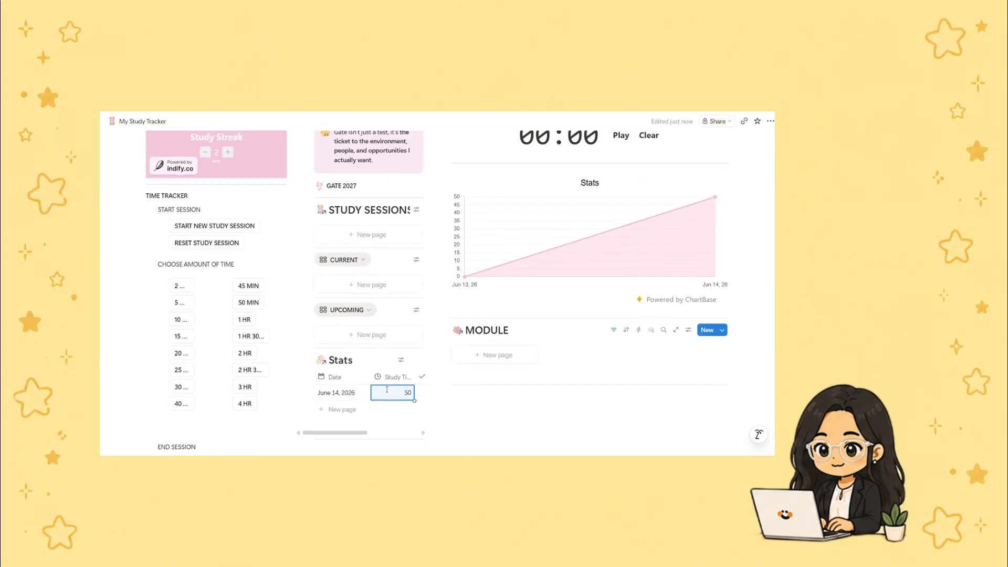
{"action": "scroll", "coordinate": [387, 393], "scroll_direction": "up", "scroll_amount": 5}
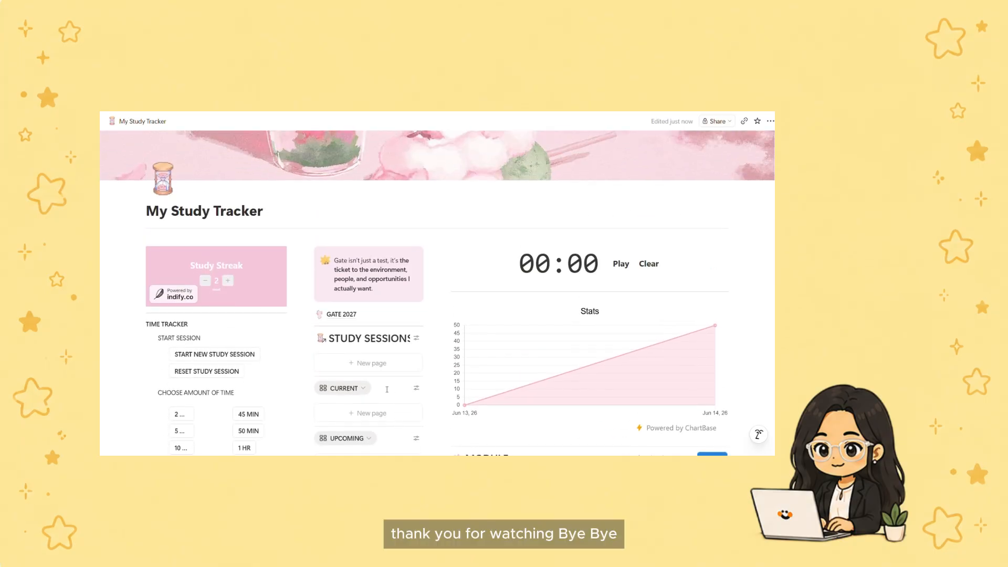